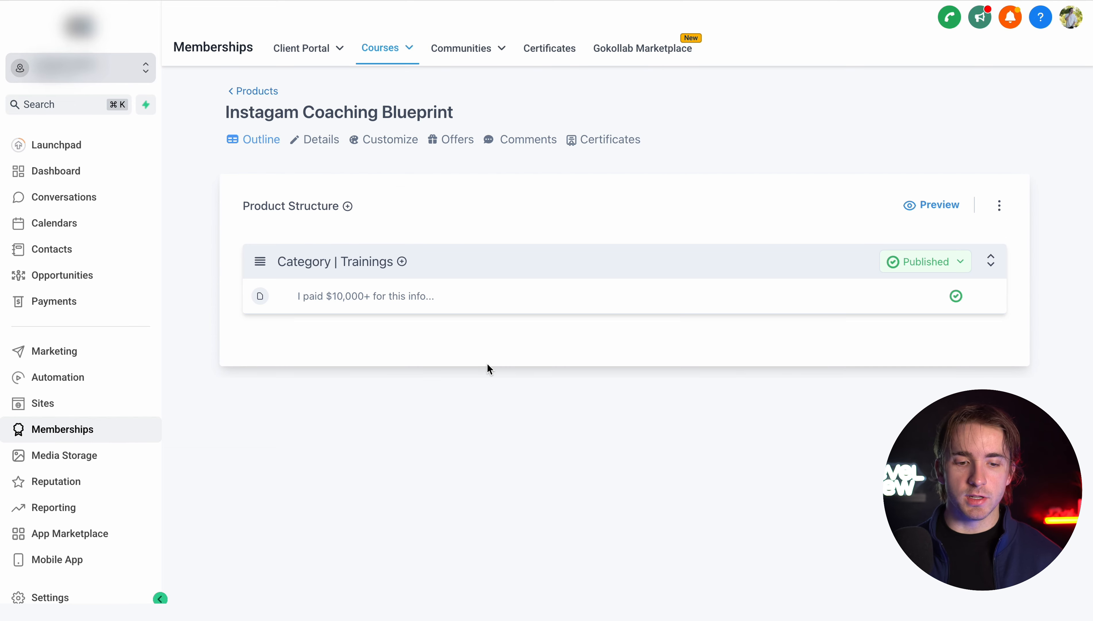
# Add a quiz assessment titled "Training Quiz #1!" to the Trainings category and save it
pyautogui.click(403, 262)
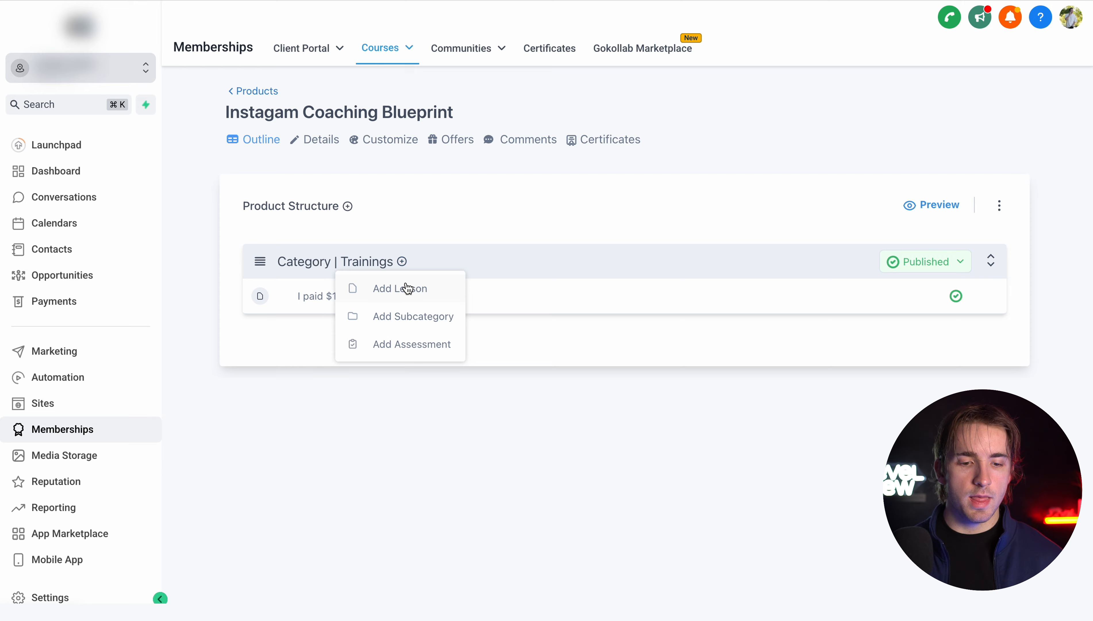
pyautogui.click(411, 343)
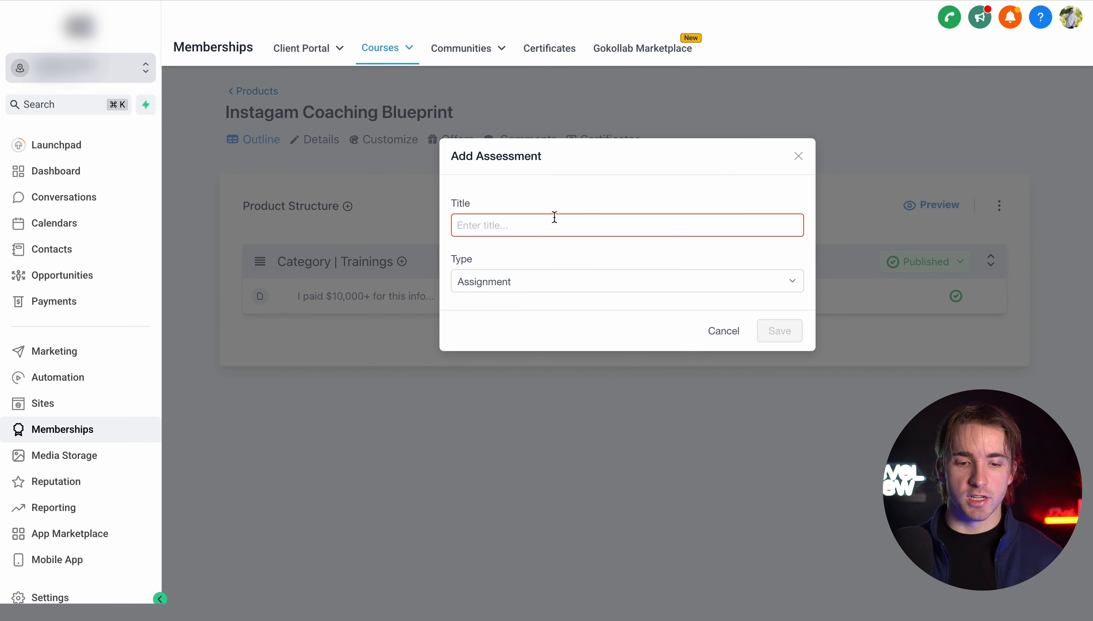
pyautogui.write('Training Quiz #1!')
pyautogui.click(556, 281)
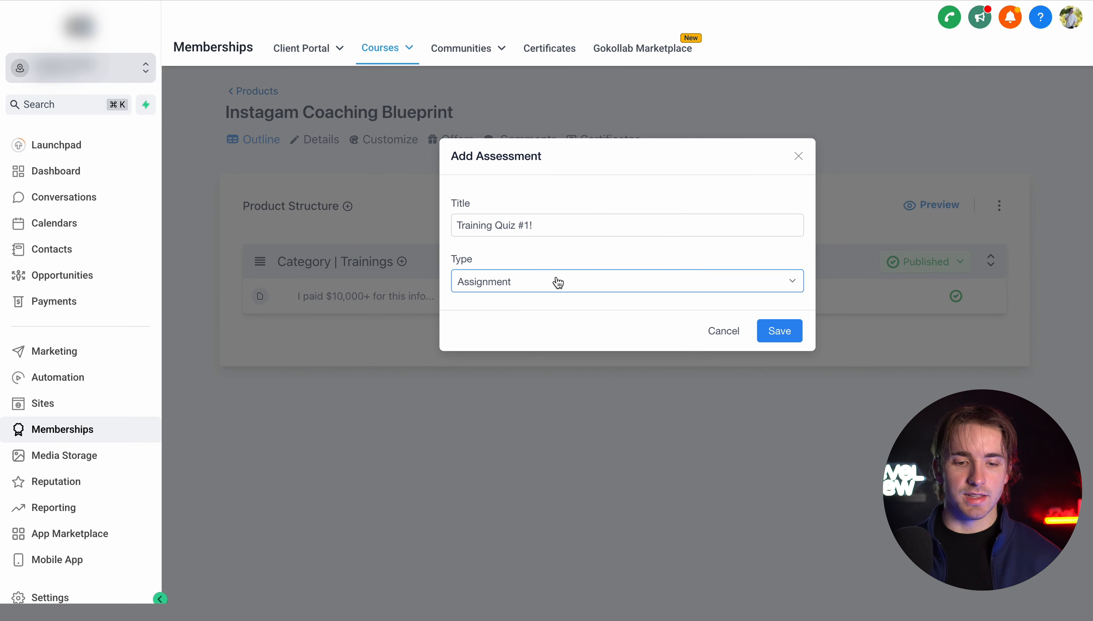
pyautogui.click(536, 334)
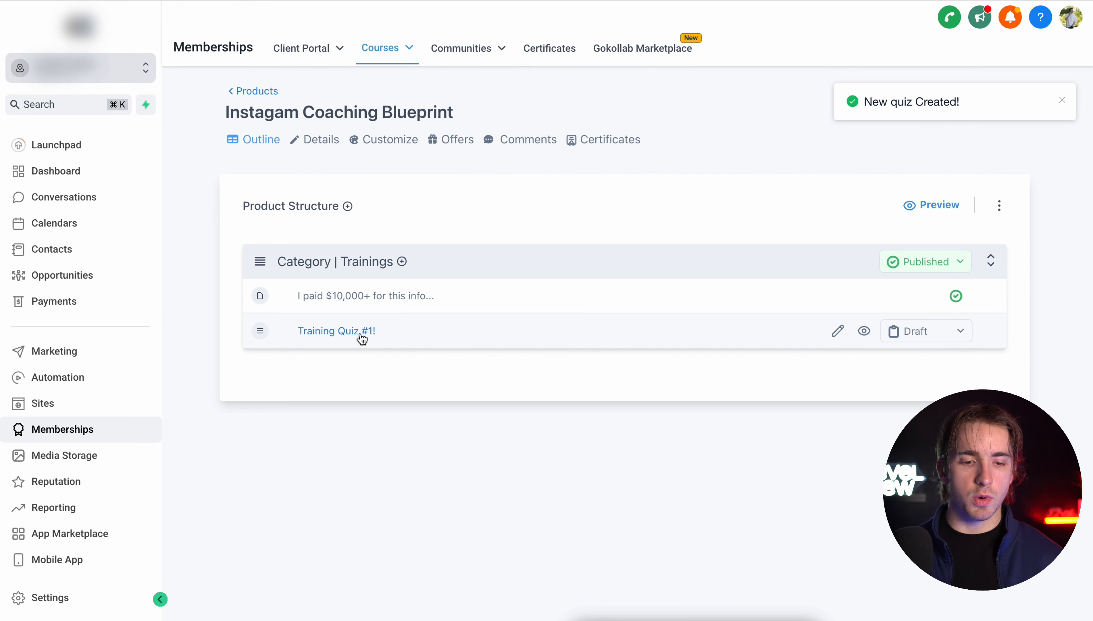
# Open Training Quiz #1! for editing and make it require a passing grade of 70%
pyautogui.click(361, 333)
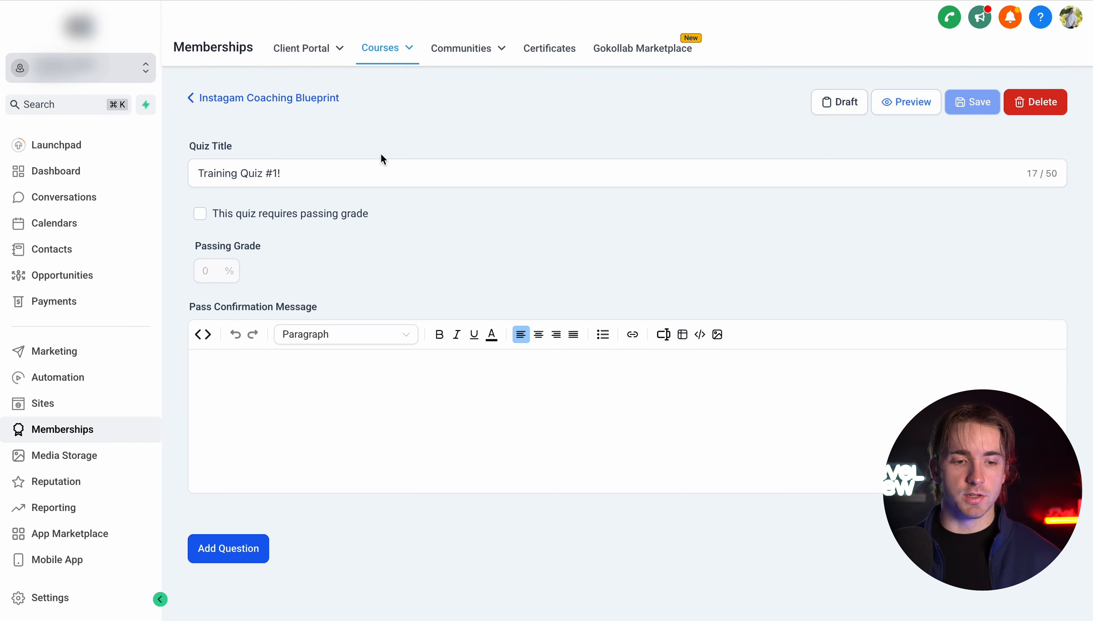
pyautogui.click(301, 173)
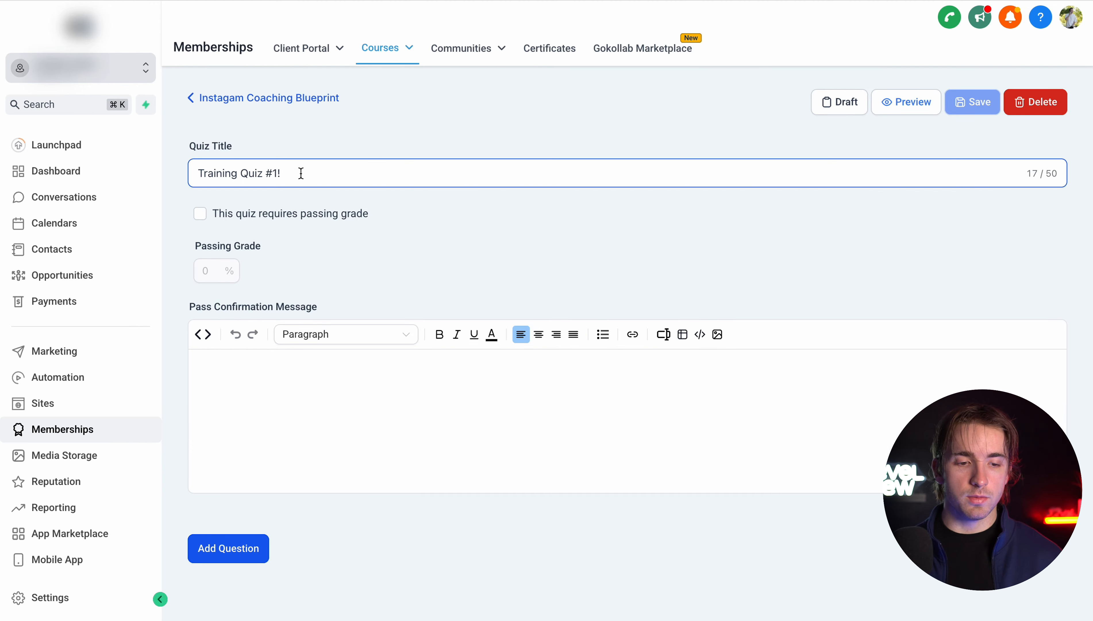
pyautogui.click(200, 214)
pyautogui.click(212, 274)
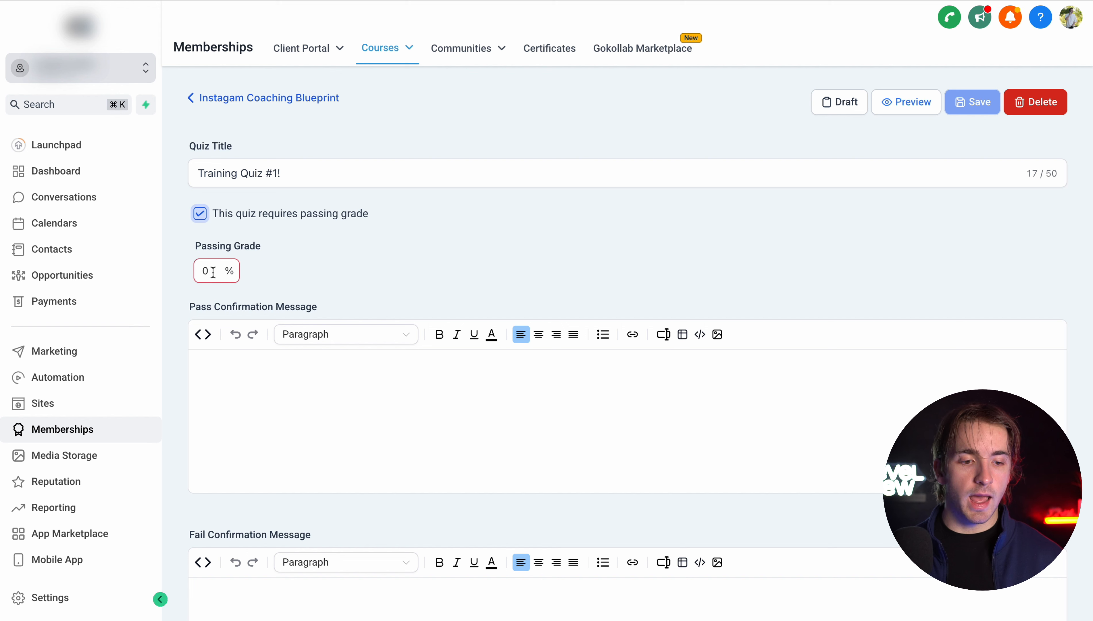
pyautogui.write('70')
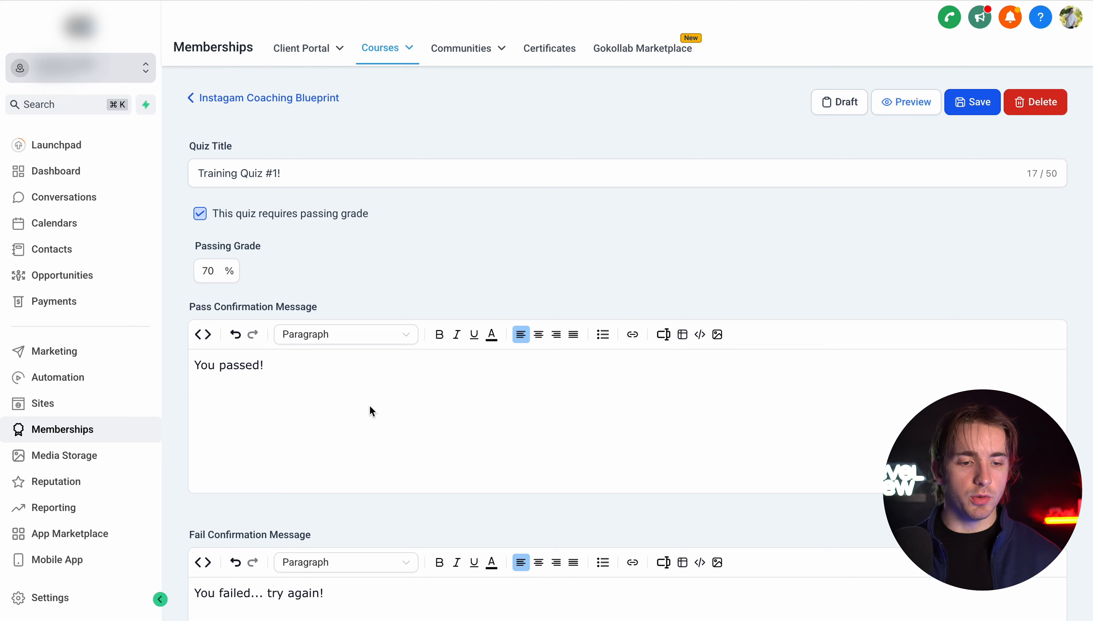
# Add a first question to the quiz, expand it and set its type to Multiple Choice
pyautogui.scroll(-2, 369, 405)
pyautogui.scroll(-3, 330, 340)
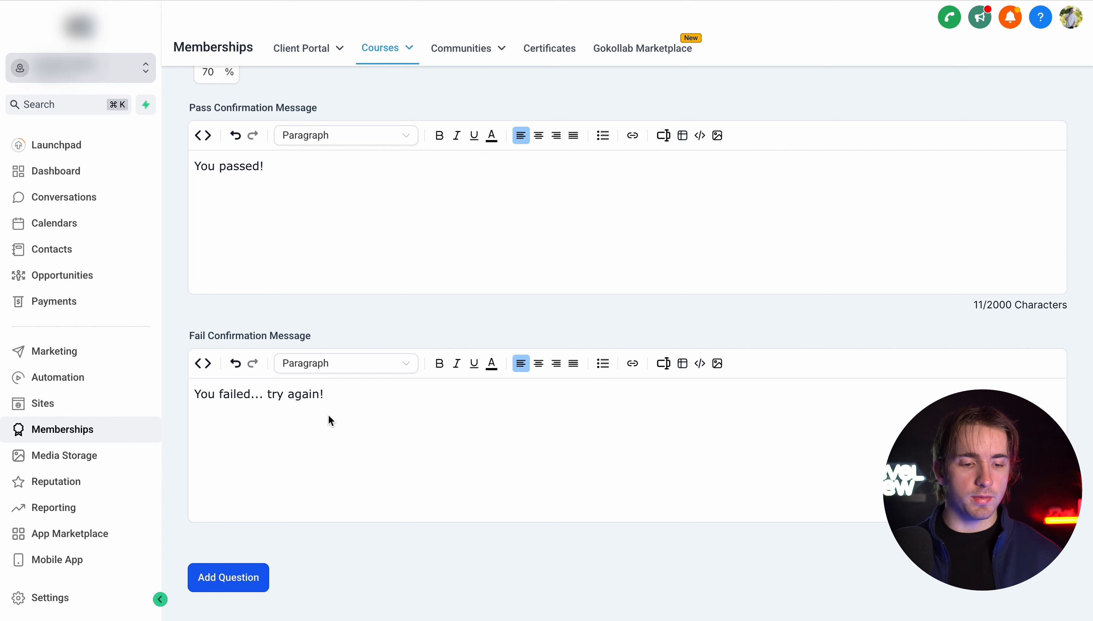
pyautogui.click(247, 577)
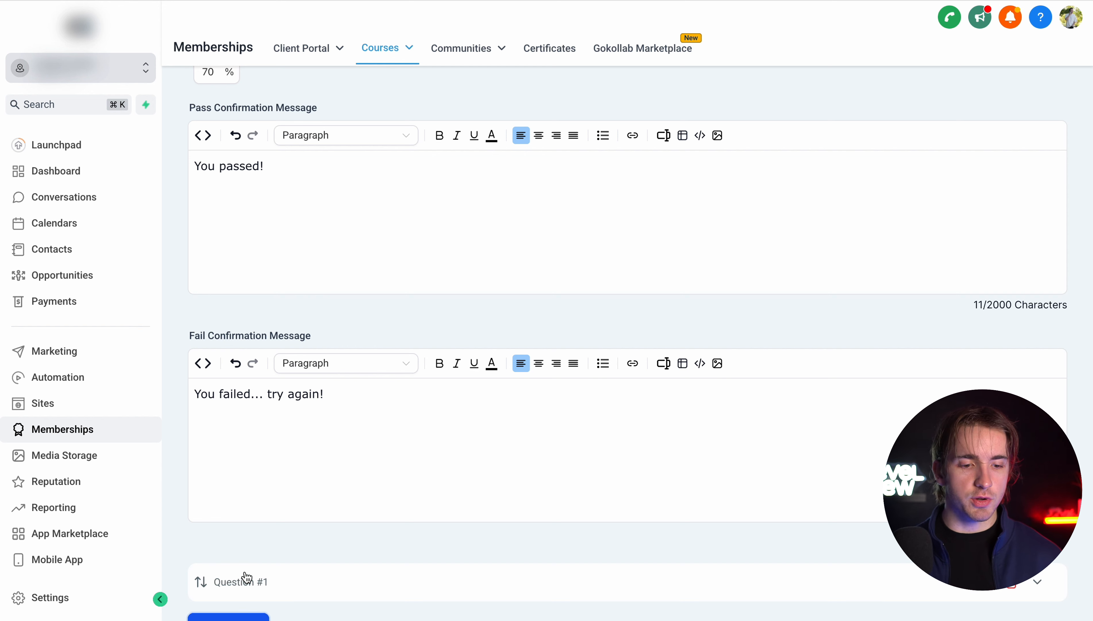
pyautogui.scroll(-1, 390, 502)
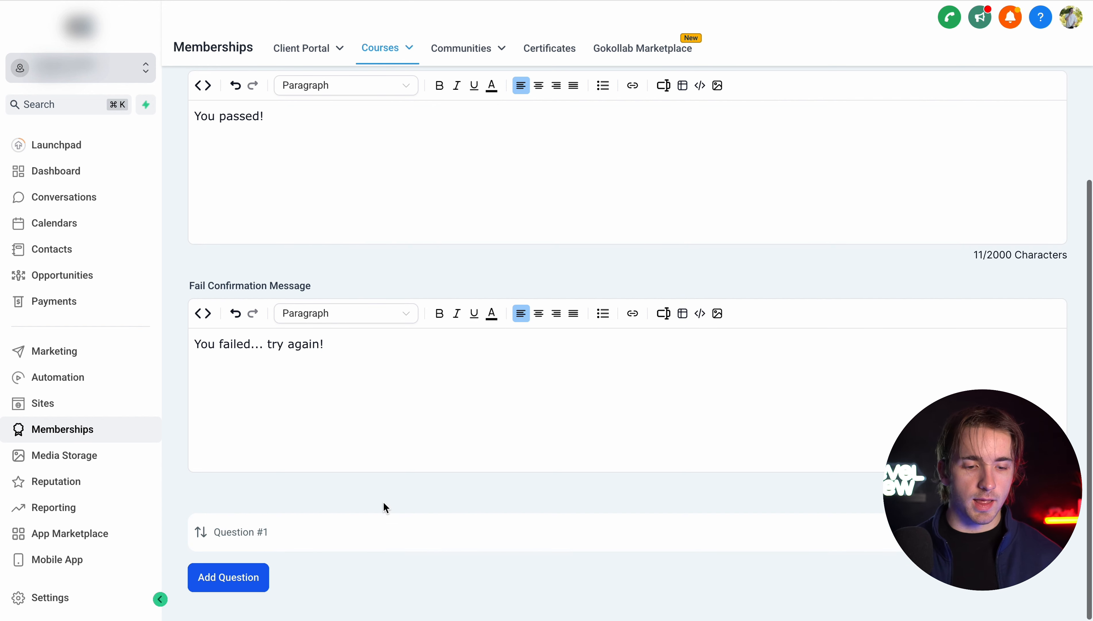
pyautogui.click(252, 536)
pyautogui.scroll(-5, 251, 534)
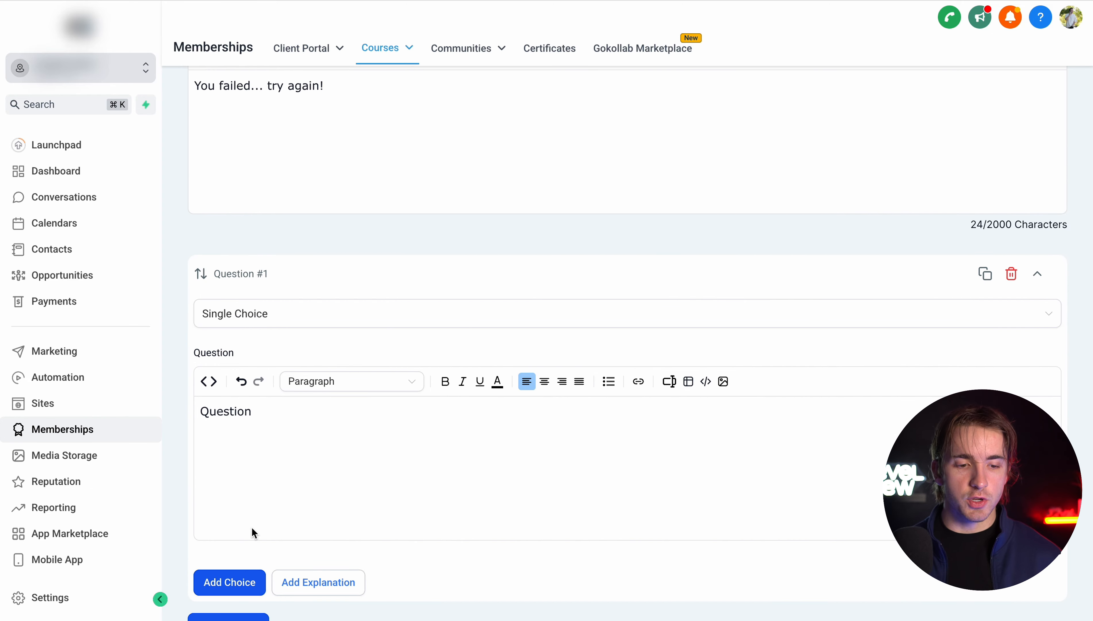
pyautogui.click(275, 313)
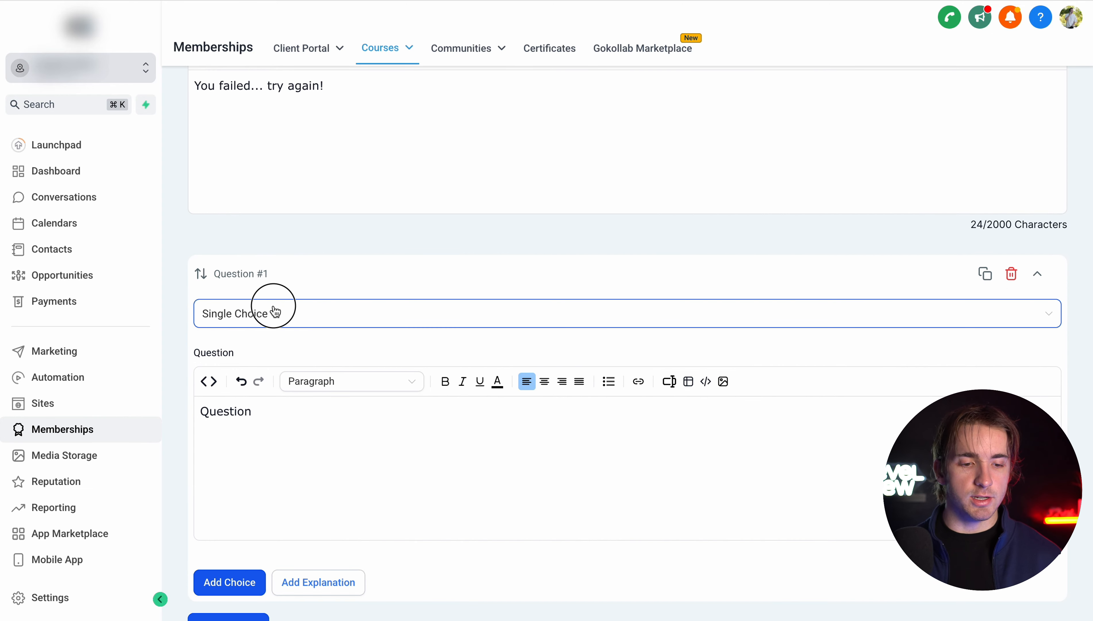
pyautogui.click(254, 371)
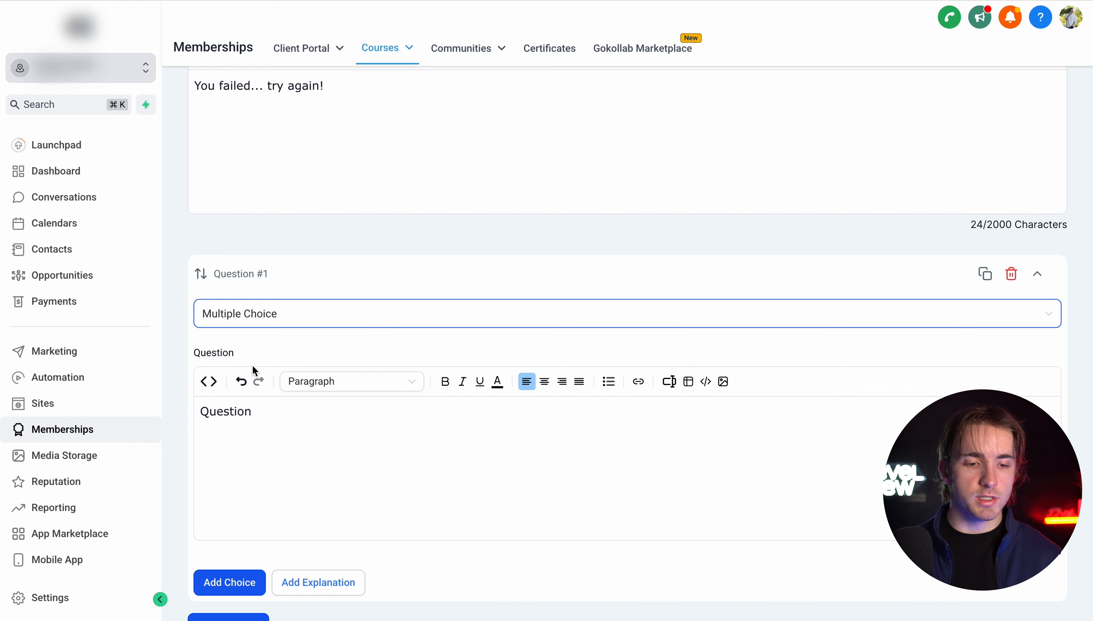
# Examine the question editor's formatting tools, including the custom code editor, text styles, list types and custom values
pyautogui.doubleClick(254, 415)
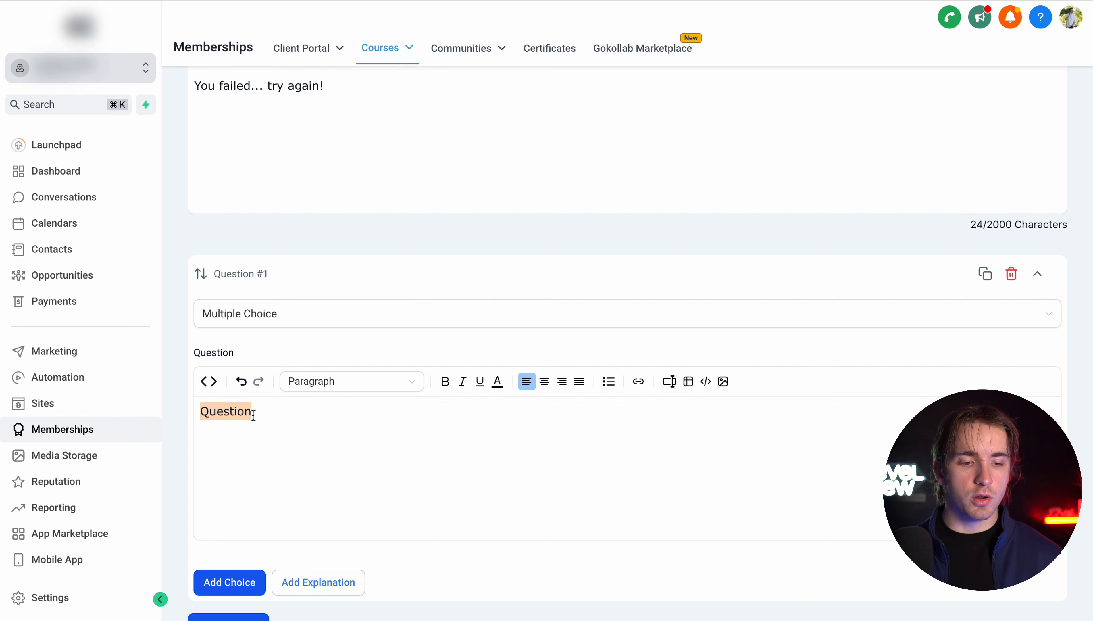
pyautogui.scroll(7, 271, 361)
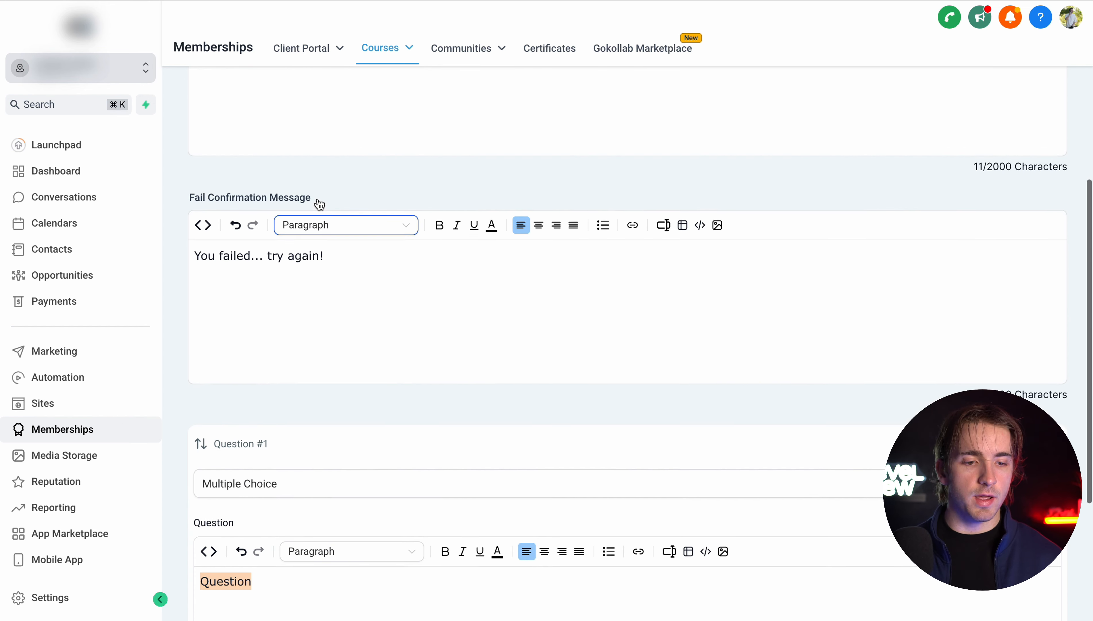
pyautogui.scroll(-8, 319, 203)
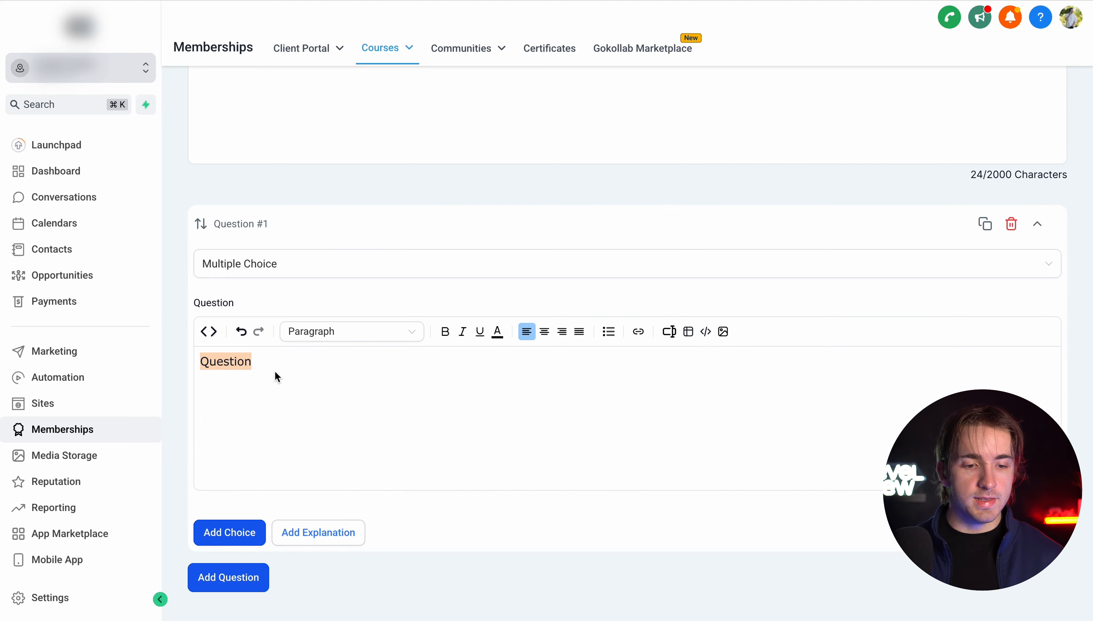
pyautogui.click(249, 368)
pyautogui.click(210, 332)
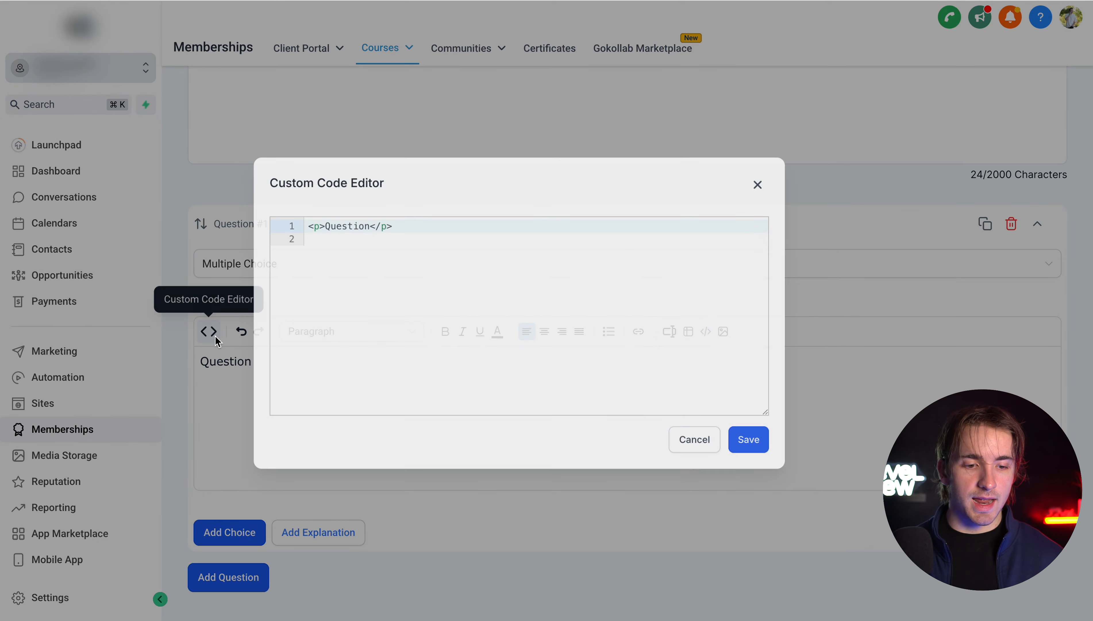
pyautogui.click(525, 307)
pyautogui.click(806, 172)
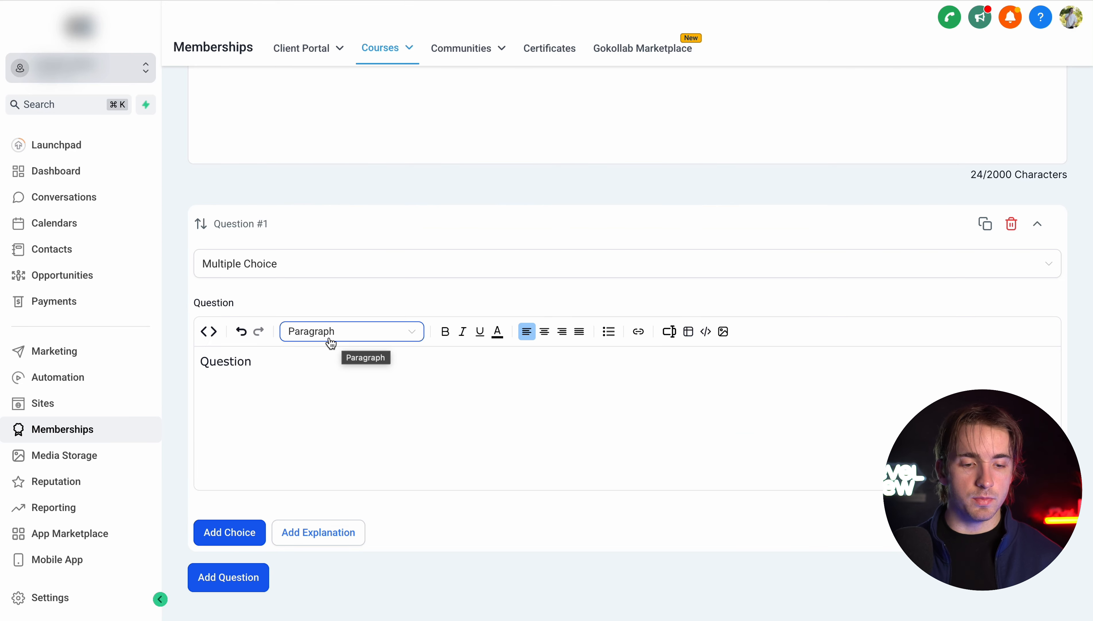
pyautogui.click(331, 342)
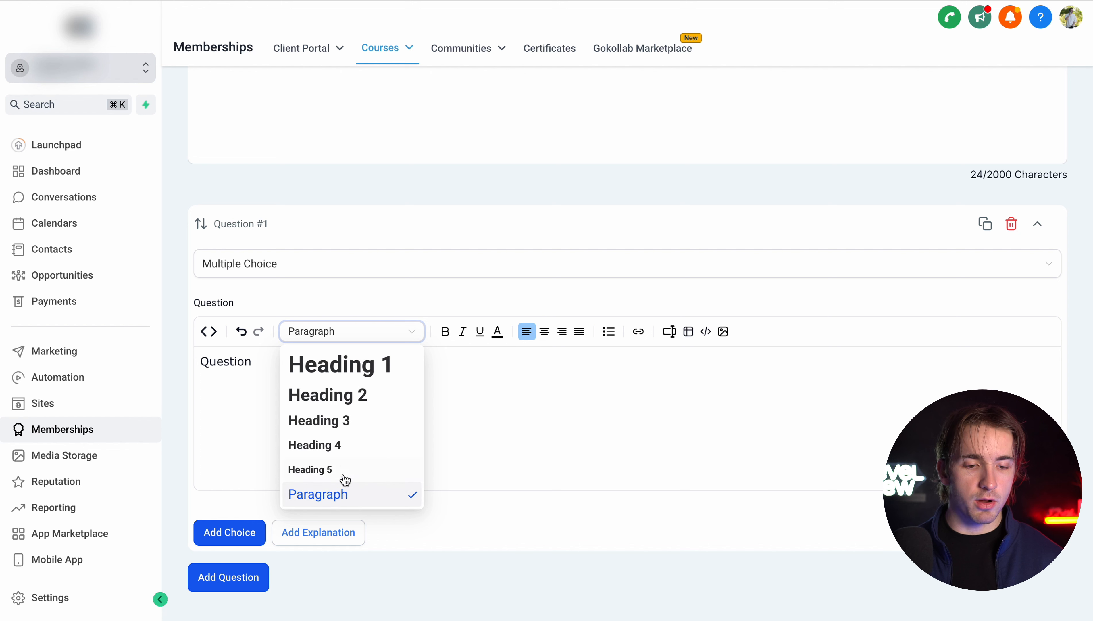
pyautogui.click(399, 315)
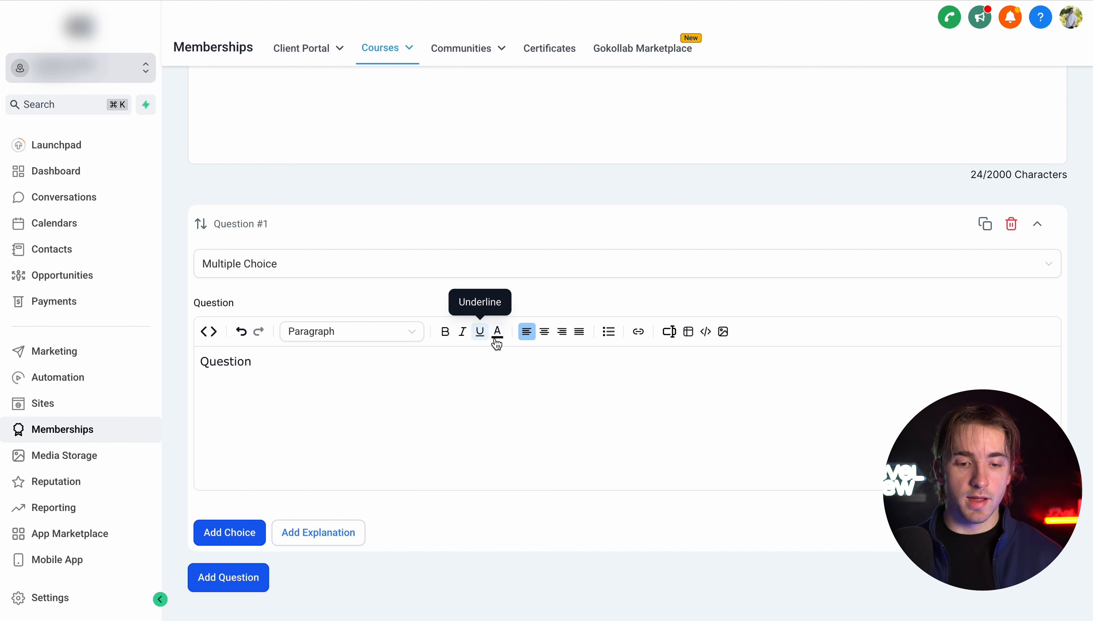
pyautogui.click(610, 332)
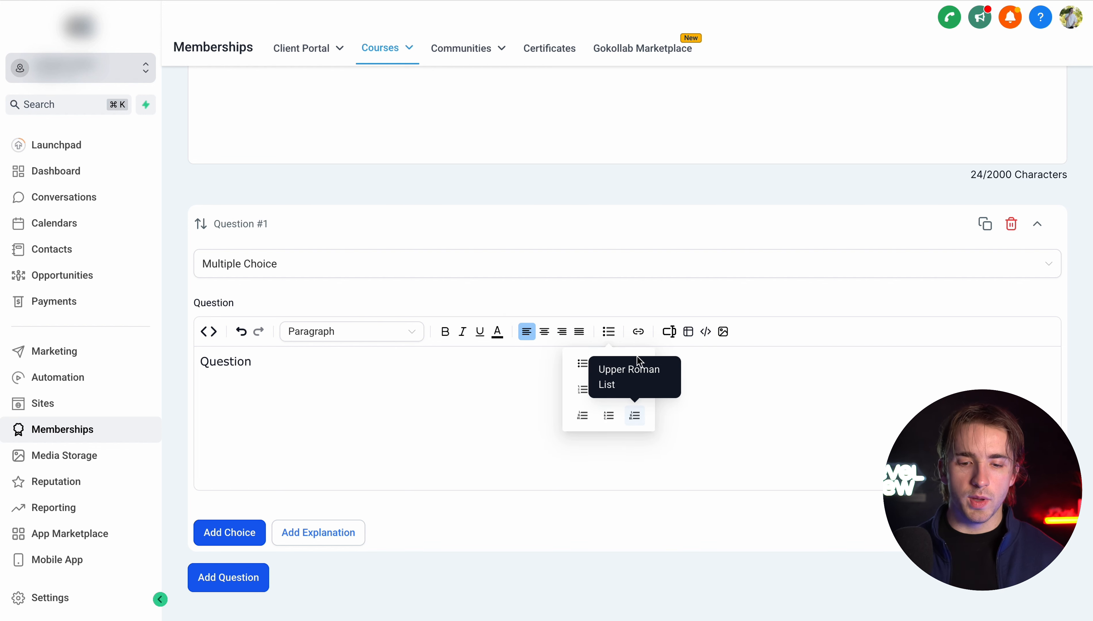
pyautogui.click(674, 338)
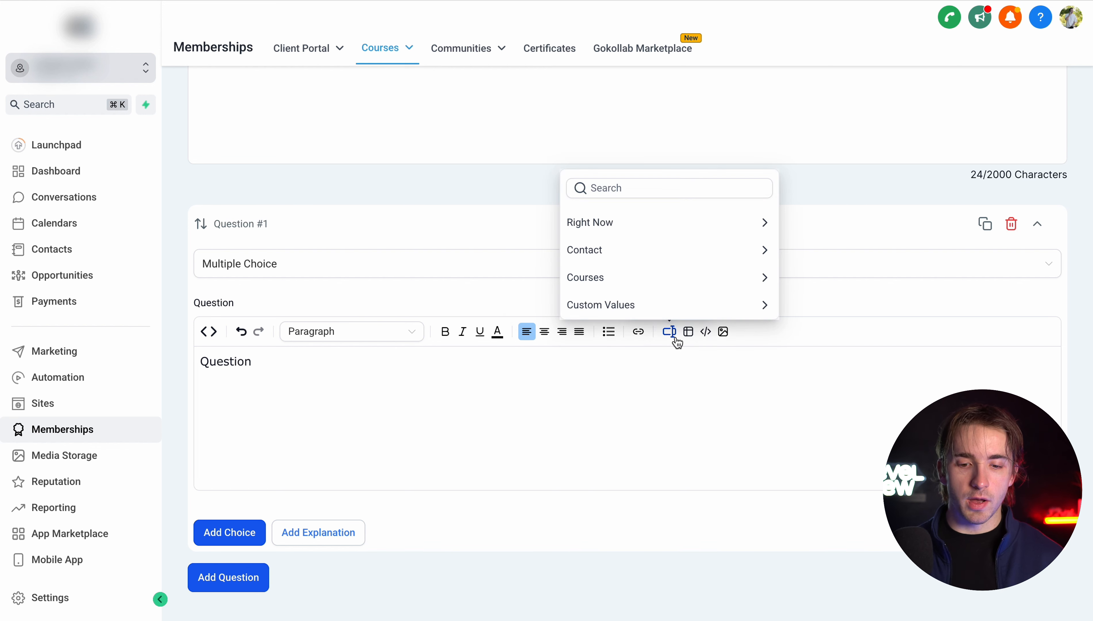
pyautogui.click(663, 285)
# Try a table below the question text with one extra row added, and delete the table again
pyautogui.click(688, 331)
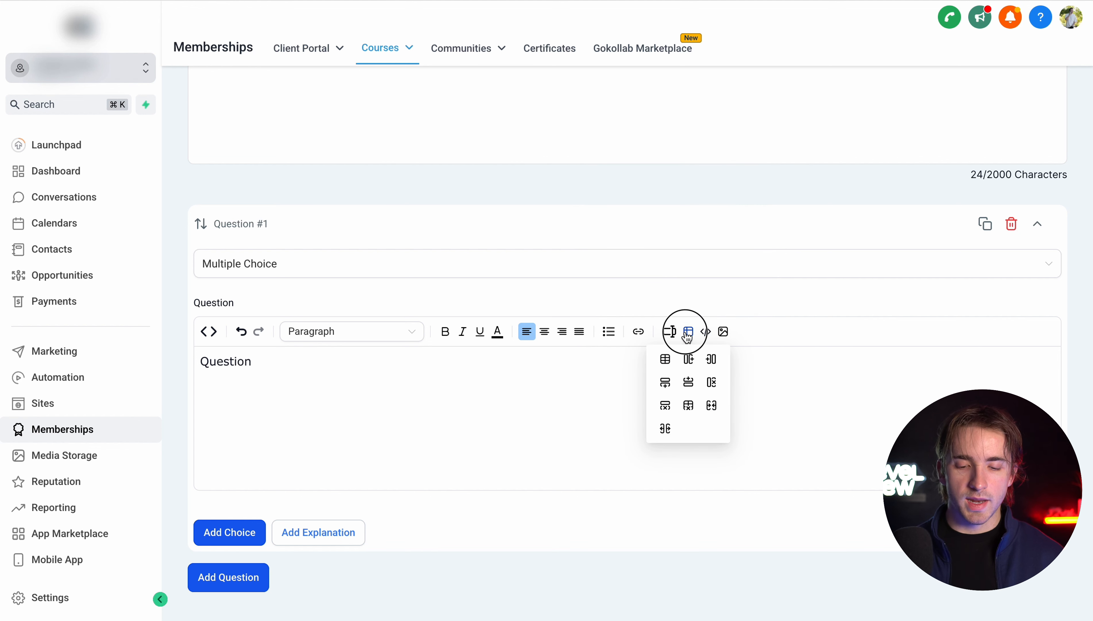
pyautogui.click(661, 367)
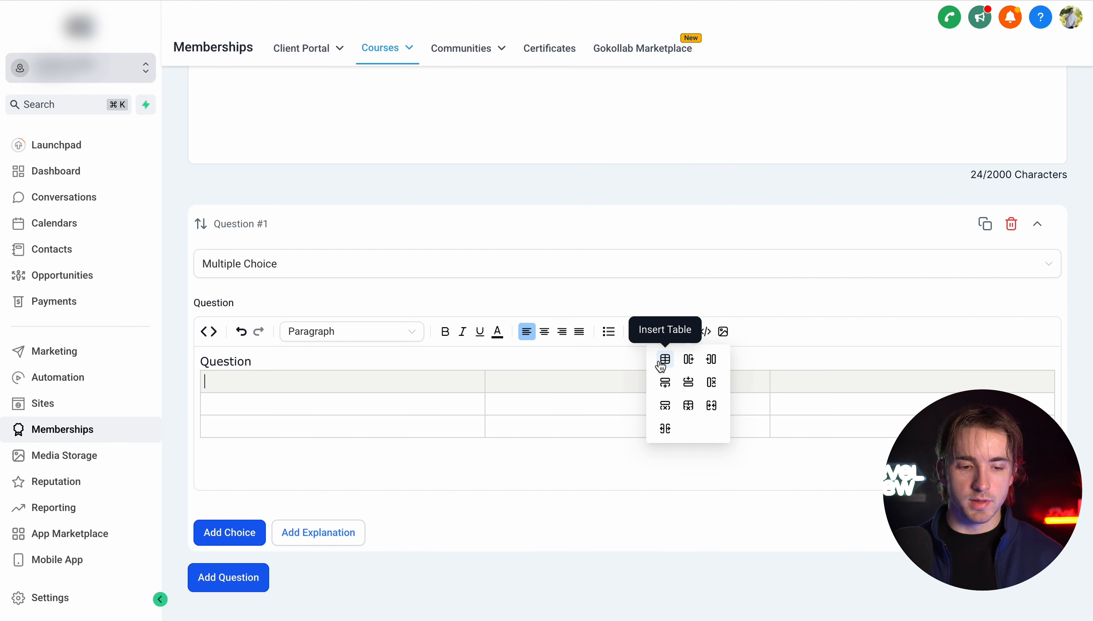
pyautogui.click(670, 390)
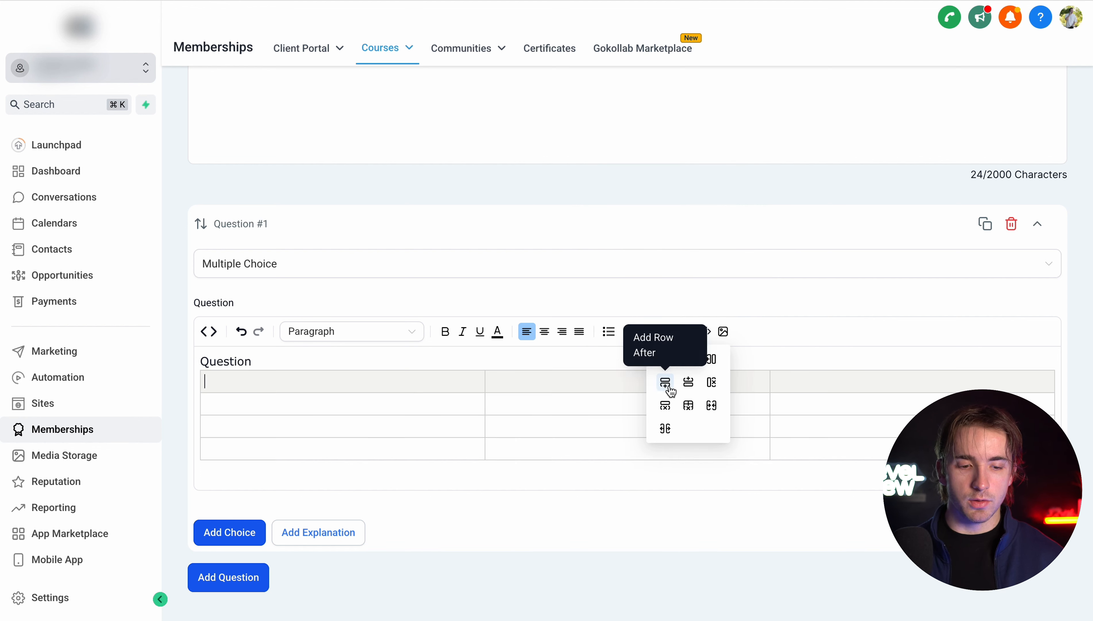
pyautogui.click(687, 407)
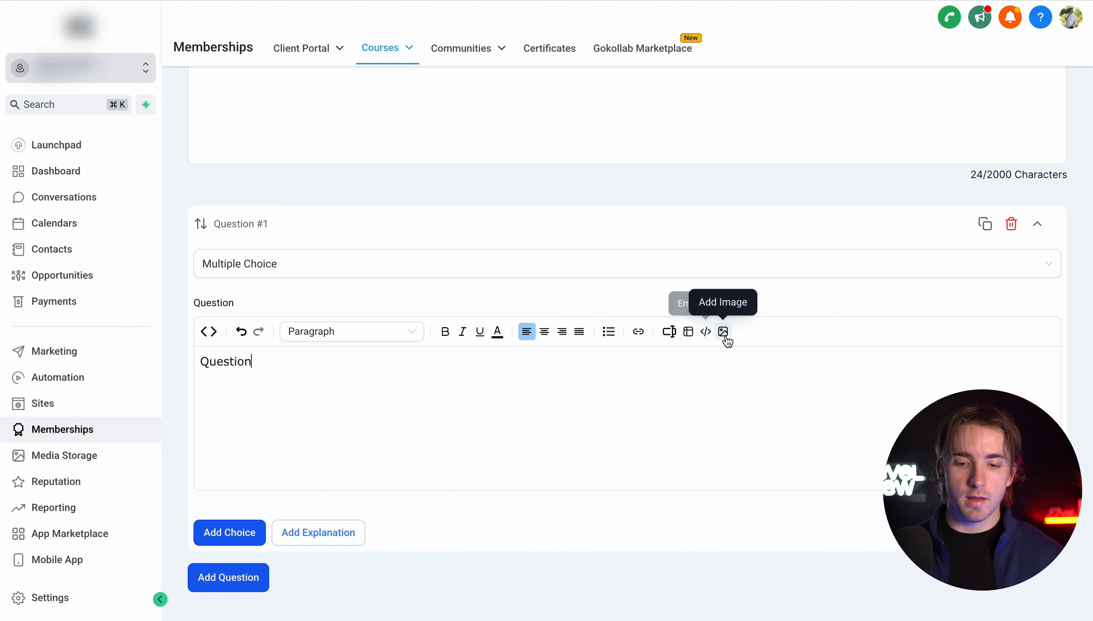
# Examine the settings for embedding an image in the question and close them without adding one
pyautogui.click(724, 333)
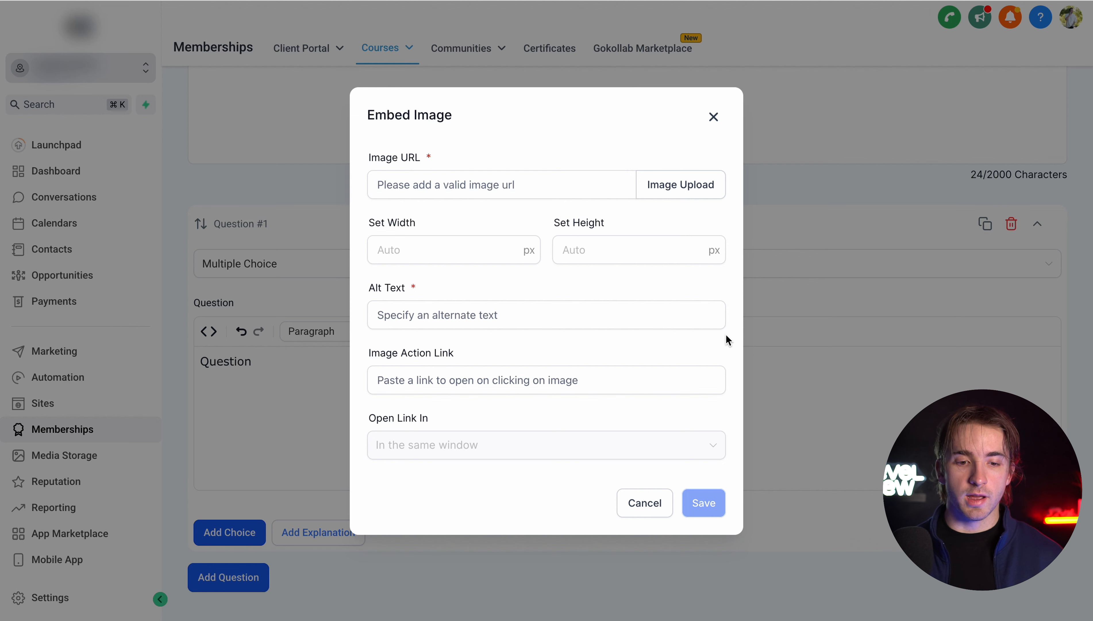
pyautogui.click(584, 192)
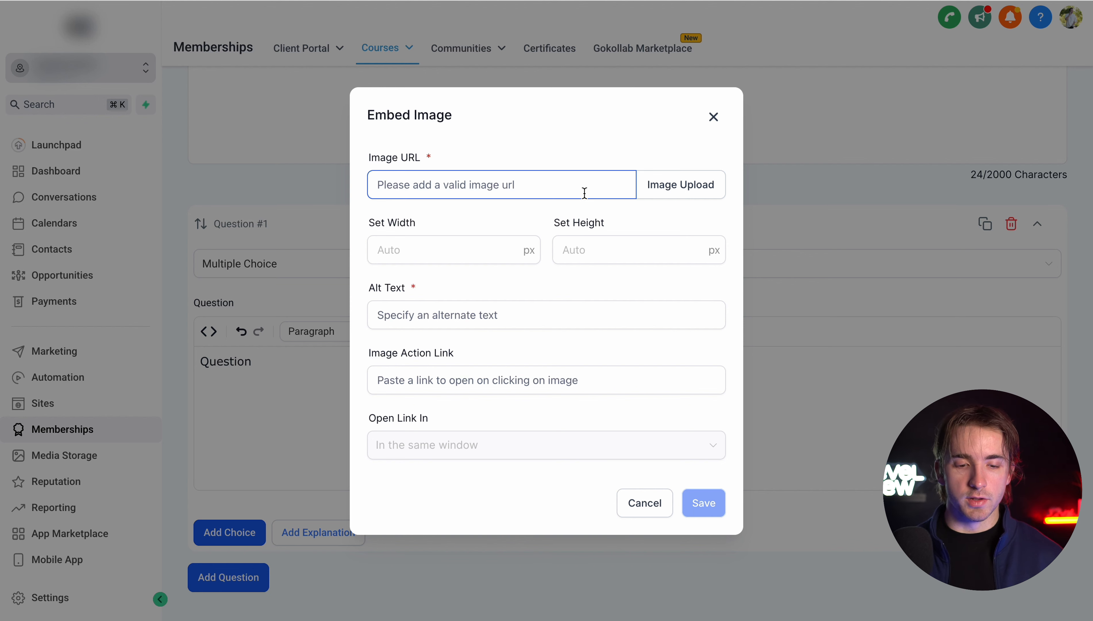
pyautogui.click(637, 503)
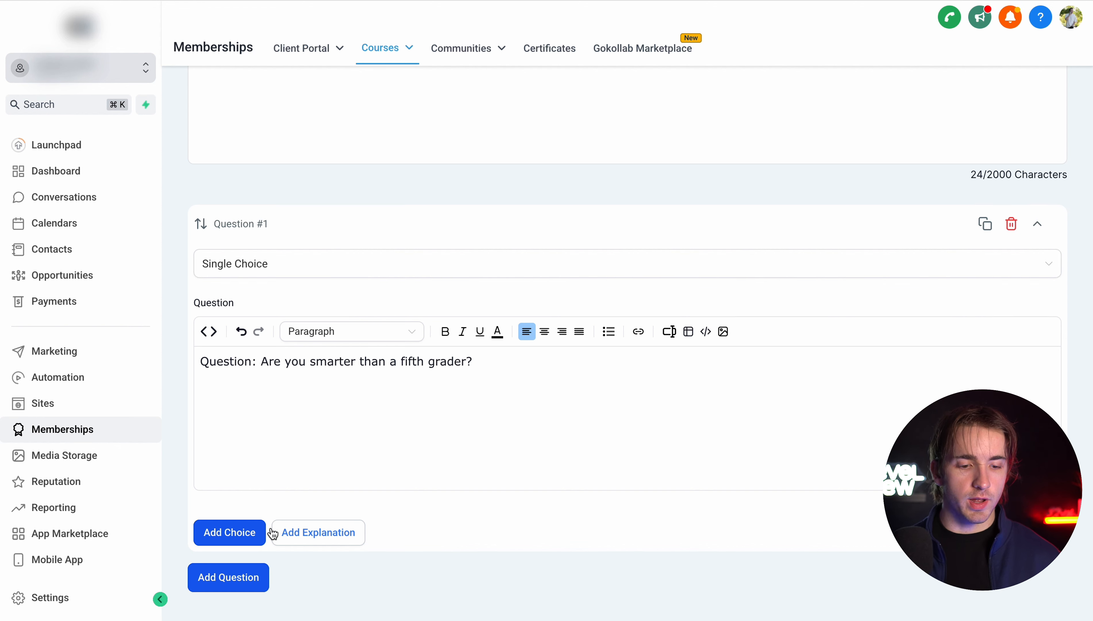
# Add the answer choices "Yes" and "No" to Question #1 and mark "Yes" as the correct option
pyautogui.click(241, 531)
pyautogui.scroll(-4, 314, 518)
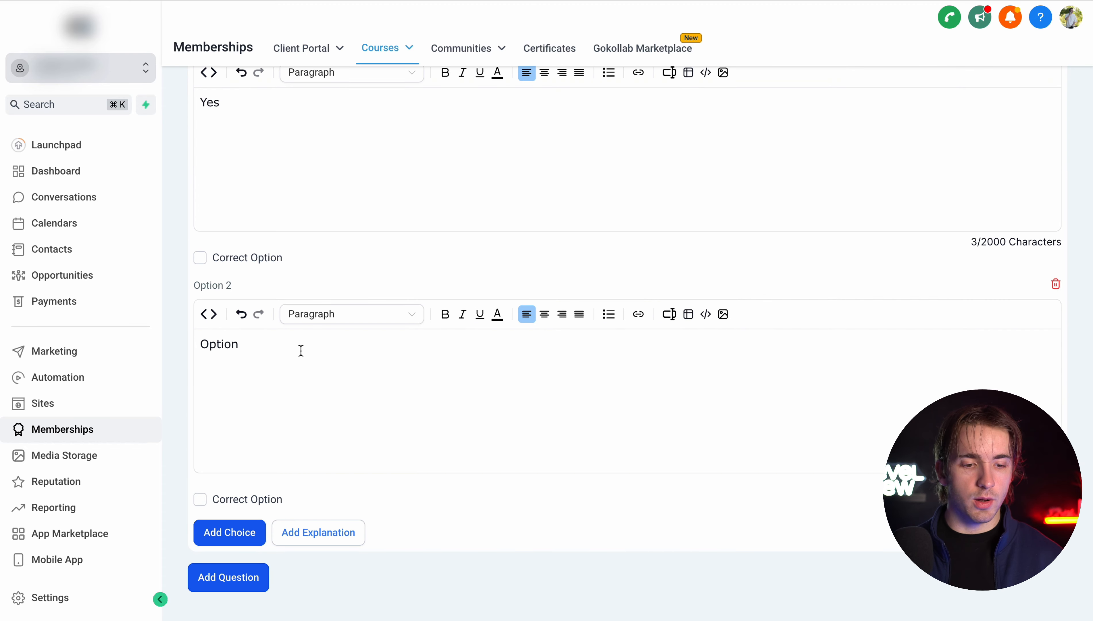
pyautogui.doubleClick(301, 350)
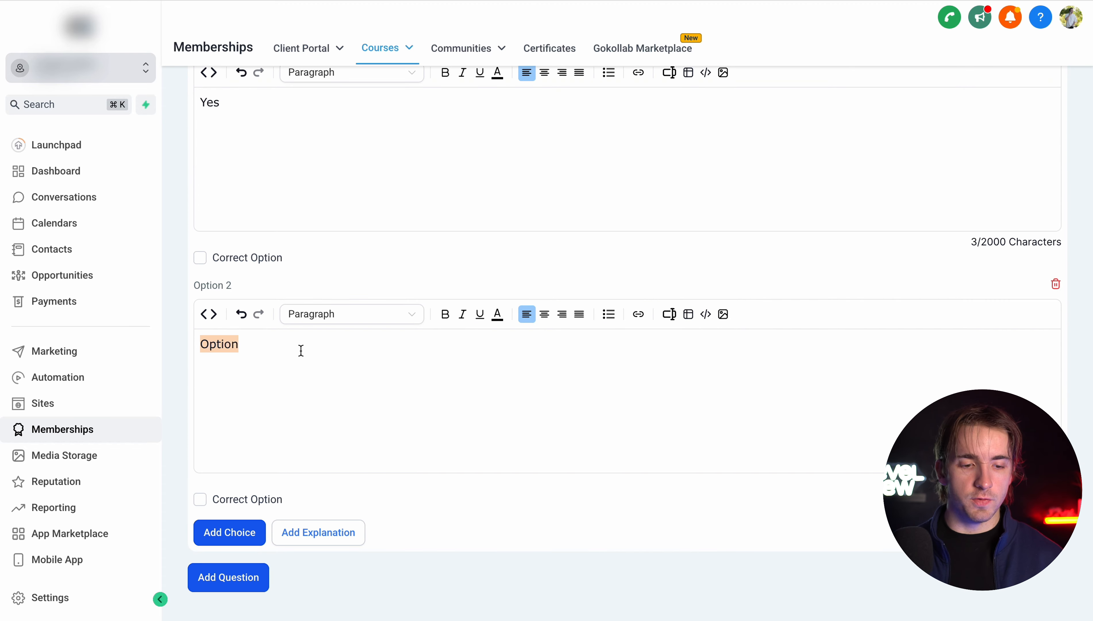
pyautogui.write('No')
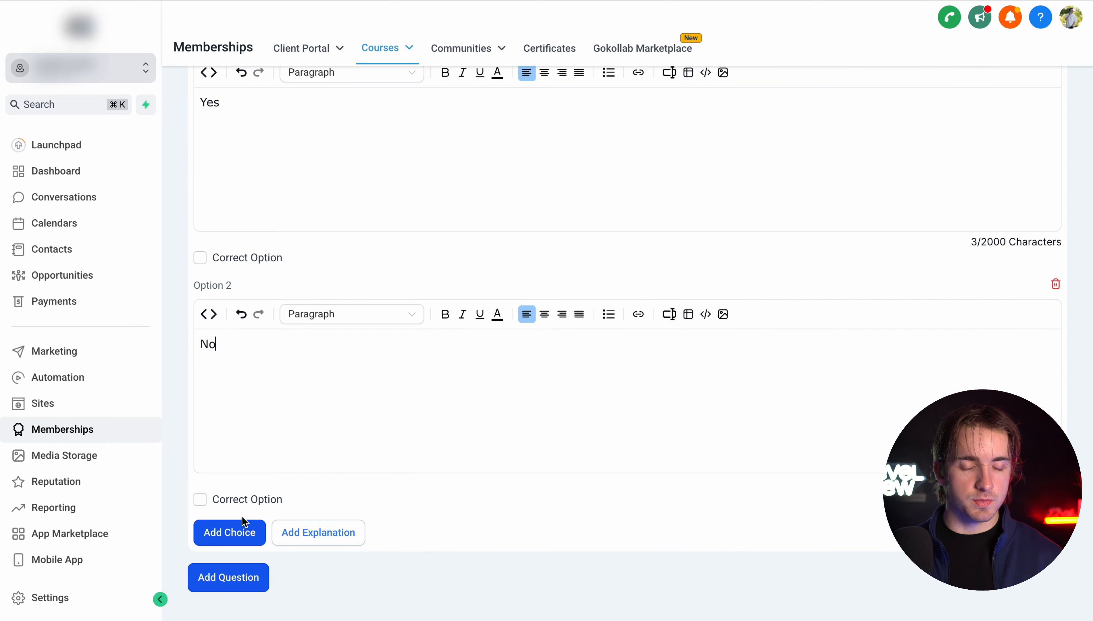
pyautogui.scroll(1, 308, 430)
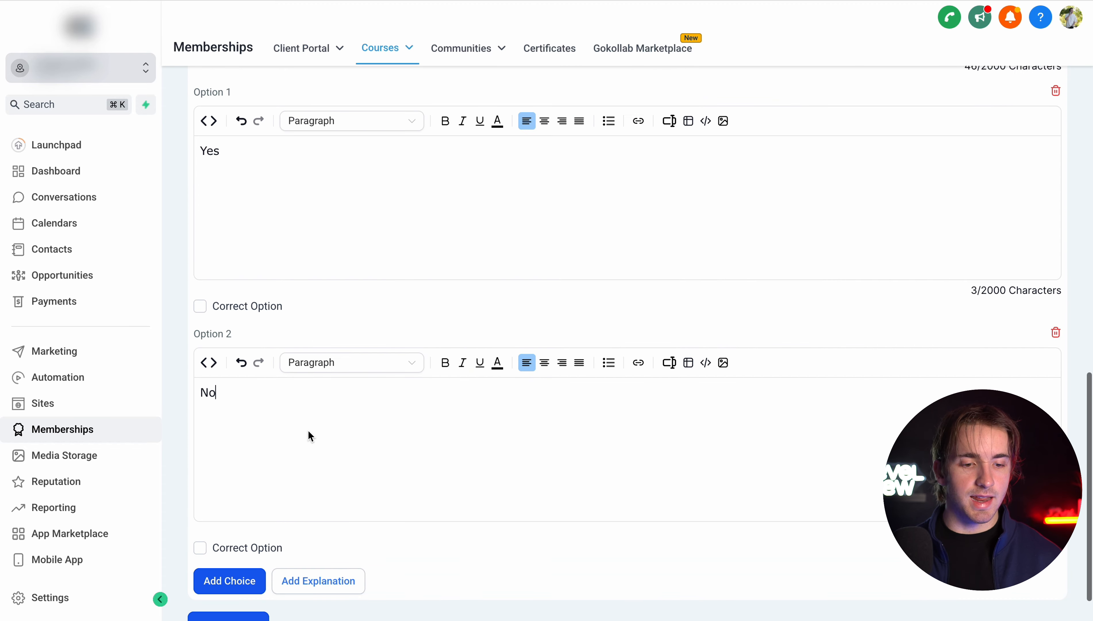
pyautogui.click(201, 308)
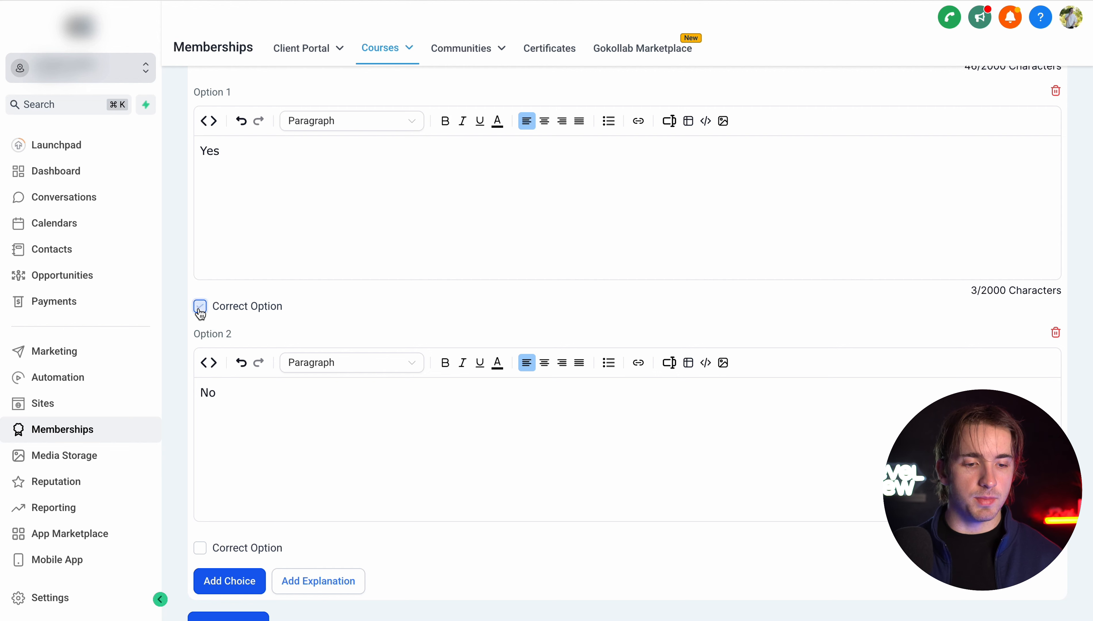
# Change Question #1 to Multiple Choice and mark the "No" option as correct in addition to "Yes"
pyautogui.click(199, 550)
pyautogui.scroll(8, 195, 309)
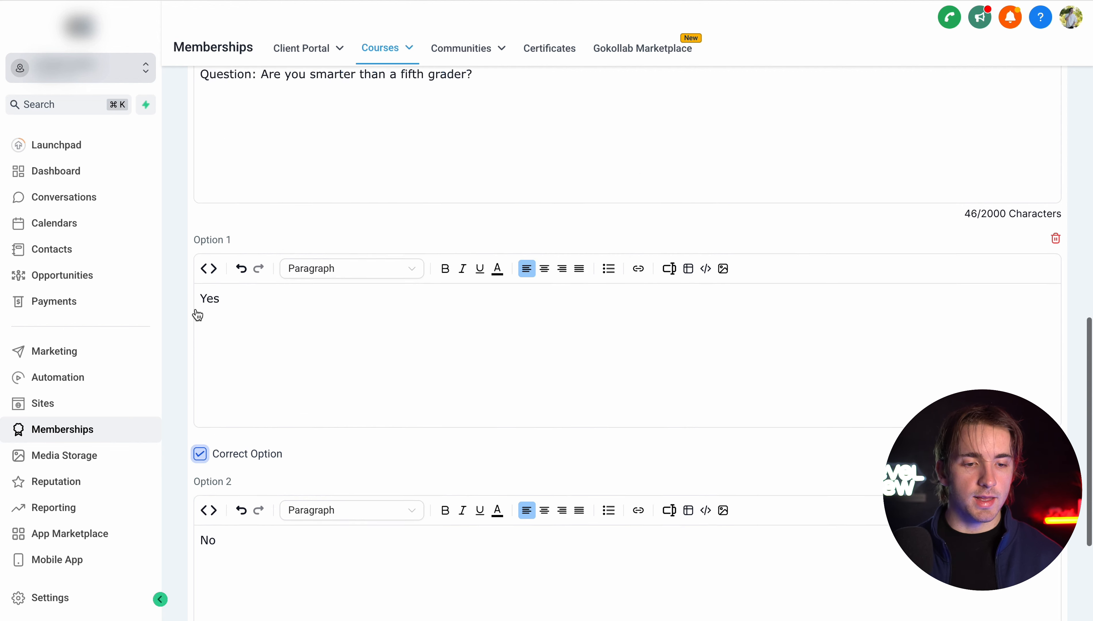
pyautogui.click(263, 183)
pyautogui.click(263, 254)
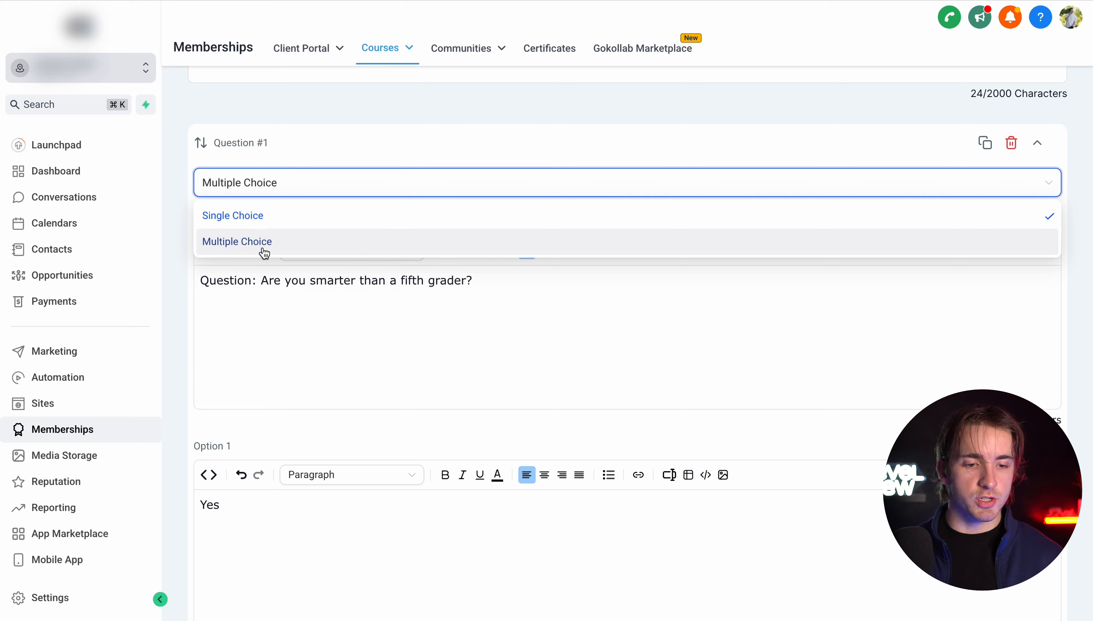
pyautogui.scroll(-9, 263, 246)
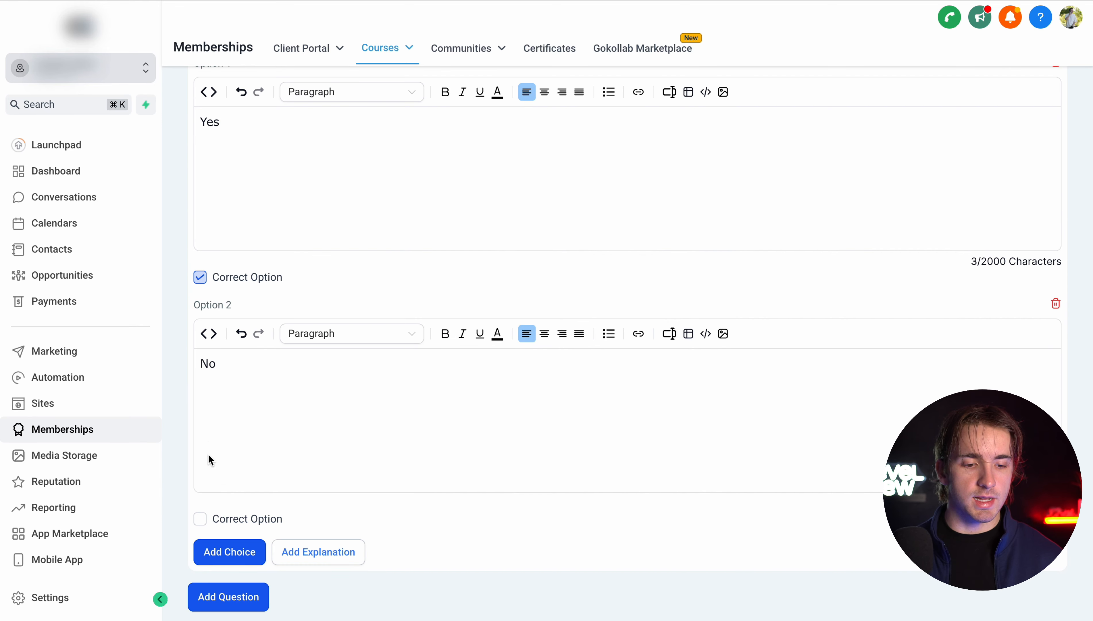
pyautogui.click(200, 519)
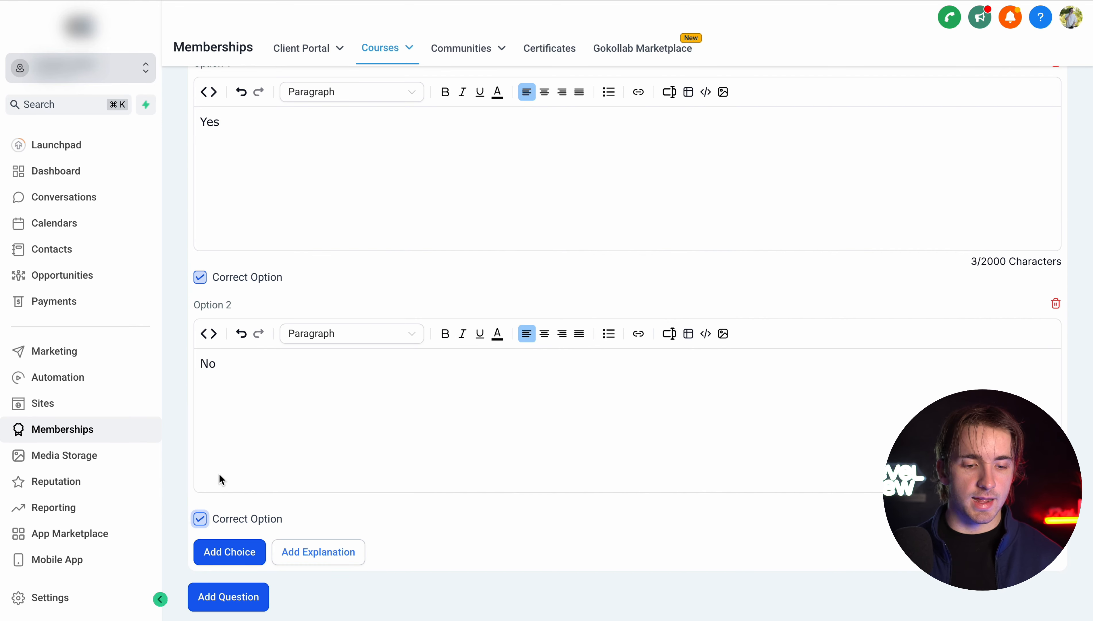
# Add an explanation field to Question #1 below its answer options
pyautogui.scroll(-1, 317, 538)
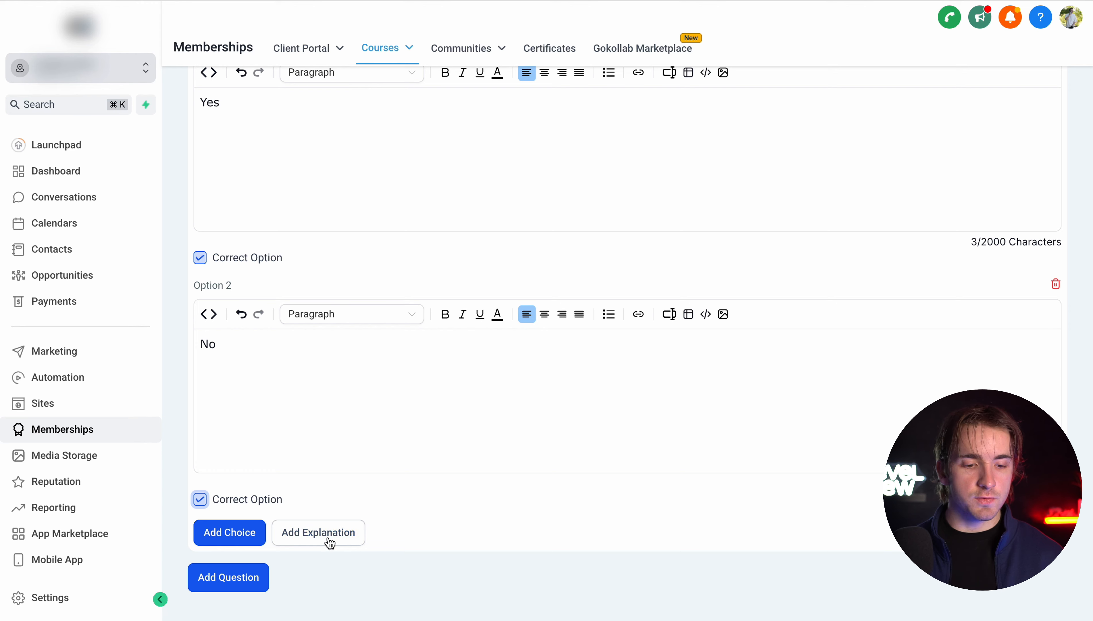
pyautogui.click(329, 539)
pyautogui.scroll(-3, 330, 537)
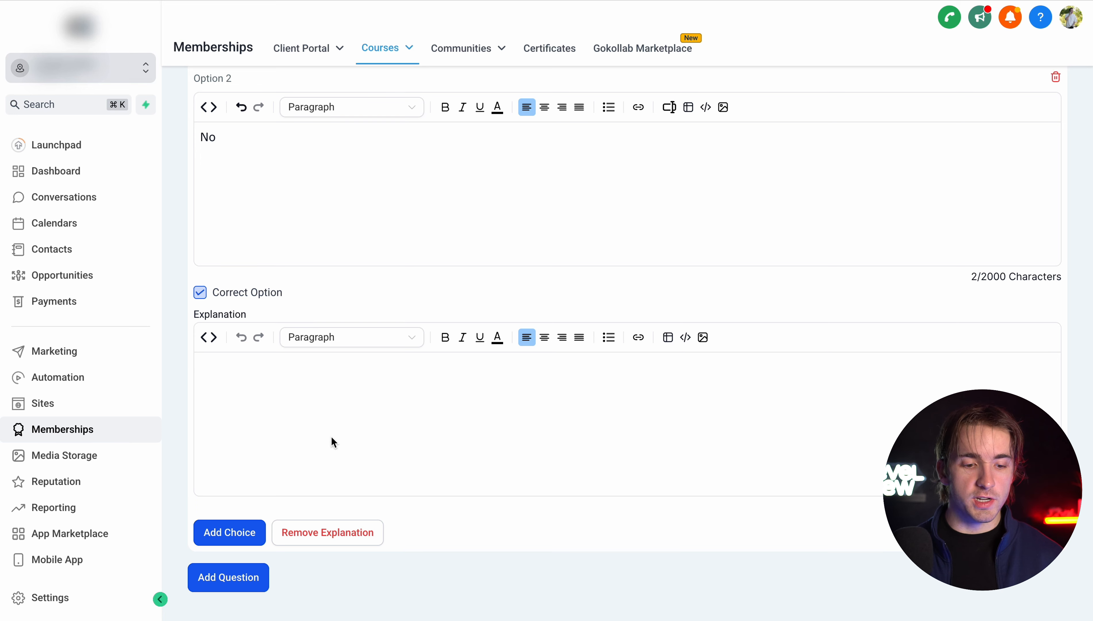
# Add a second question to the quiz and move it above Question #1
pyautogui.click(252, 575)
pyautogui.scroll(-2, 339, 584)
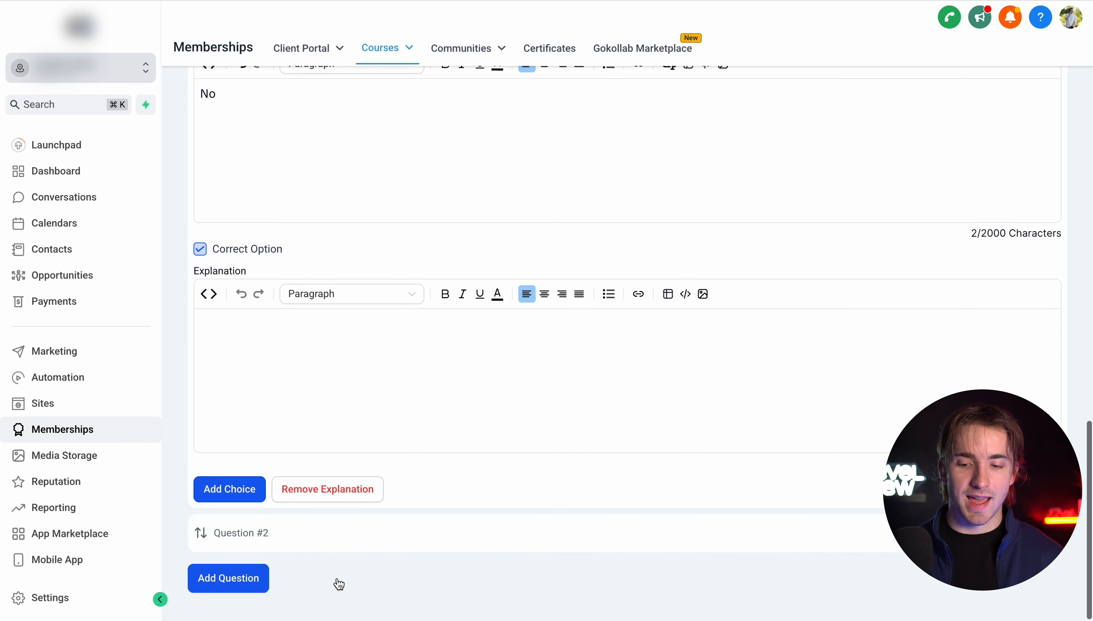
pyautogui.click(201, 539)
pyautogui.scroll(-3, 200, 536)
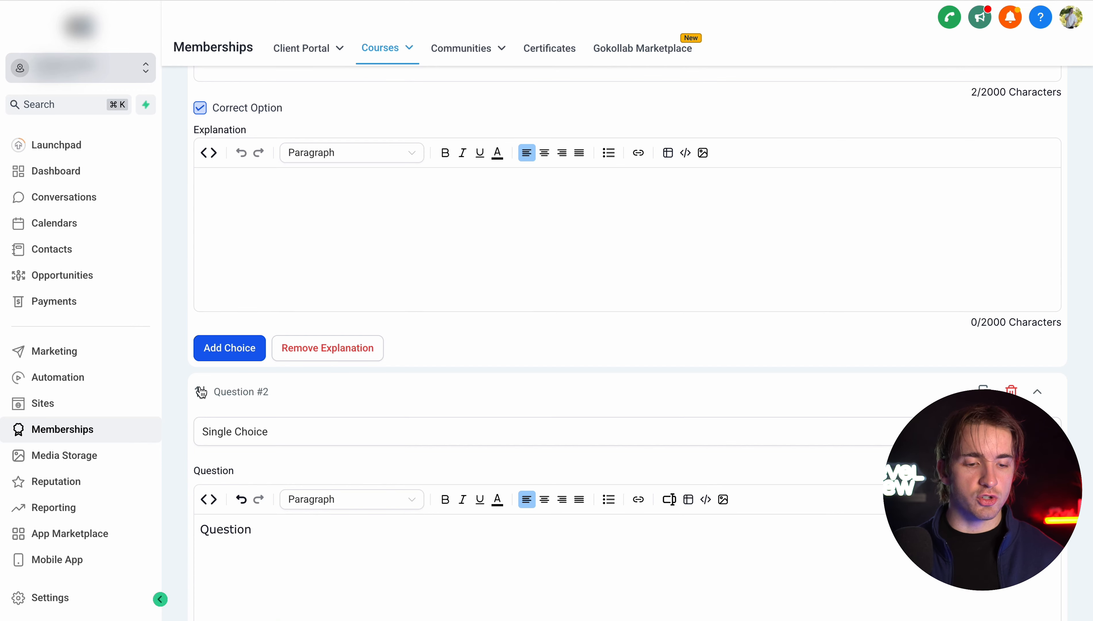
pyautogui.click(201, 386)
pyautogui.moveTo(200, 386); pyautogui.dragTo(228, 233)
pyautogui.scroll(-4, 428, 548)
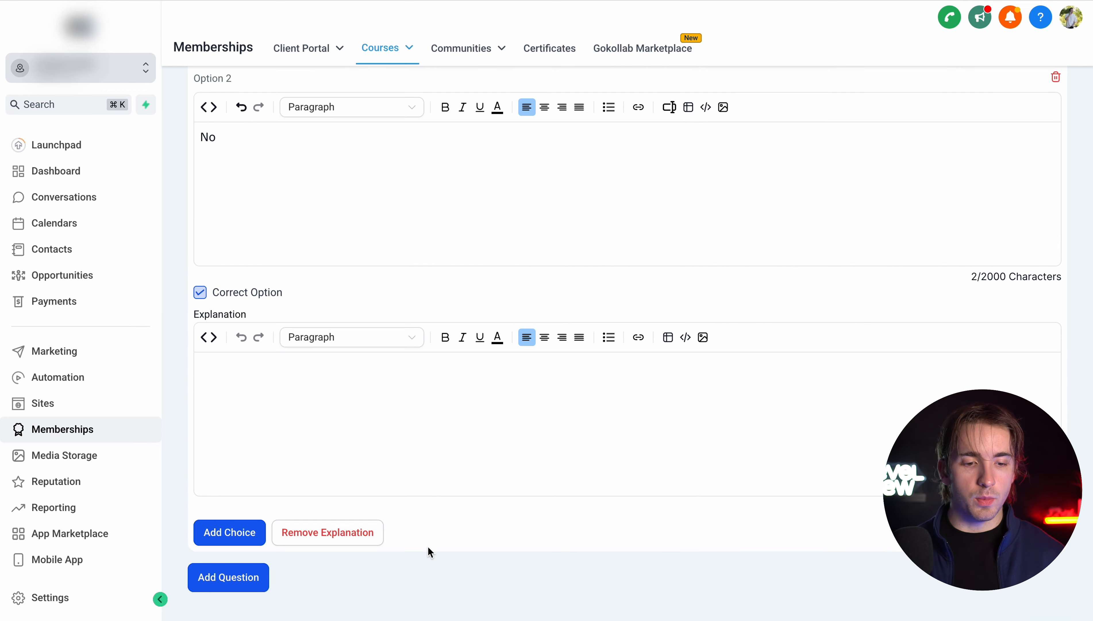
# Try to save the quiz with both questions
pyautogui.scroll(4, 428, 548)
pyautogui.scroll(15, 428, 548)
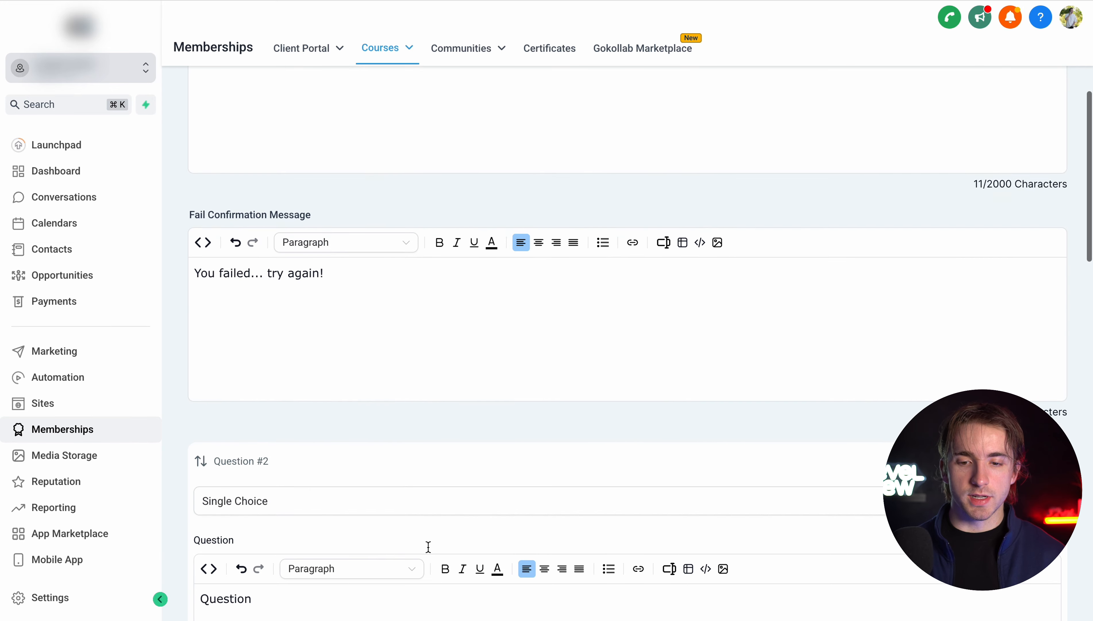
pyautogui.scroll(1, 427, 547)
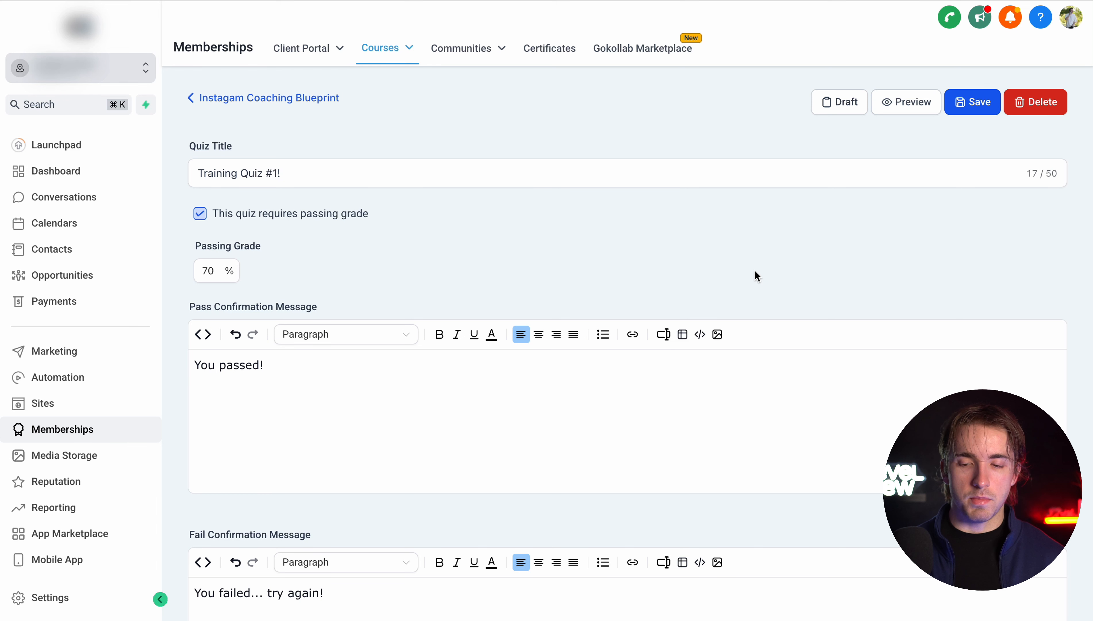
pyautogui.click(975, 105)
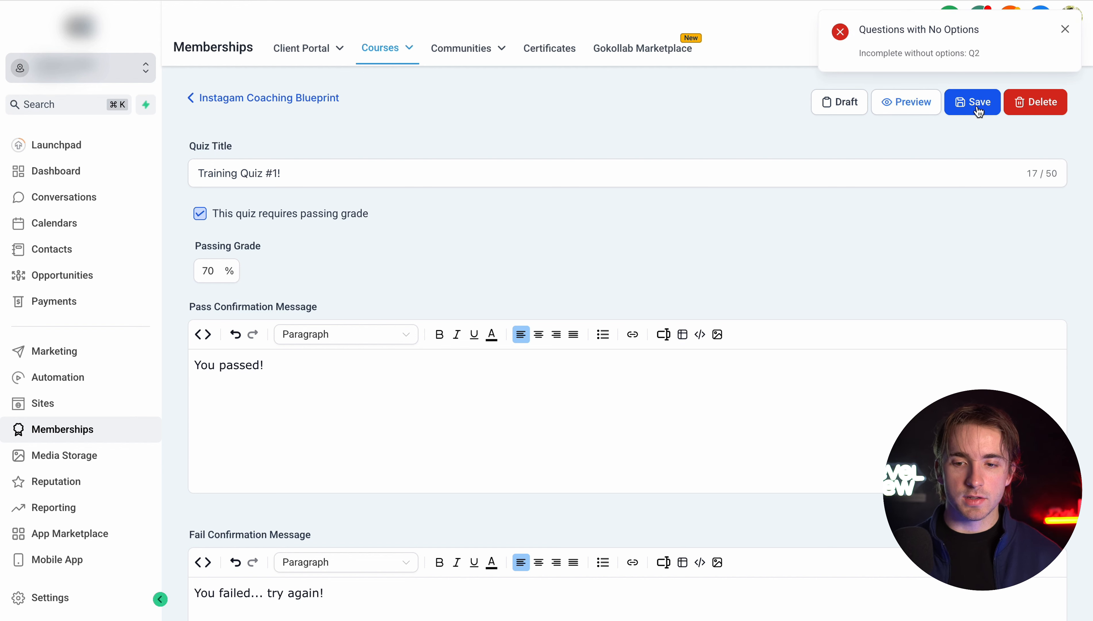
# Duplicate Question #2, and delete the extra questions that have no answer choices
pyautogui.scroll(-7, 851, 343)
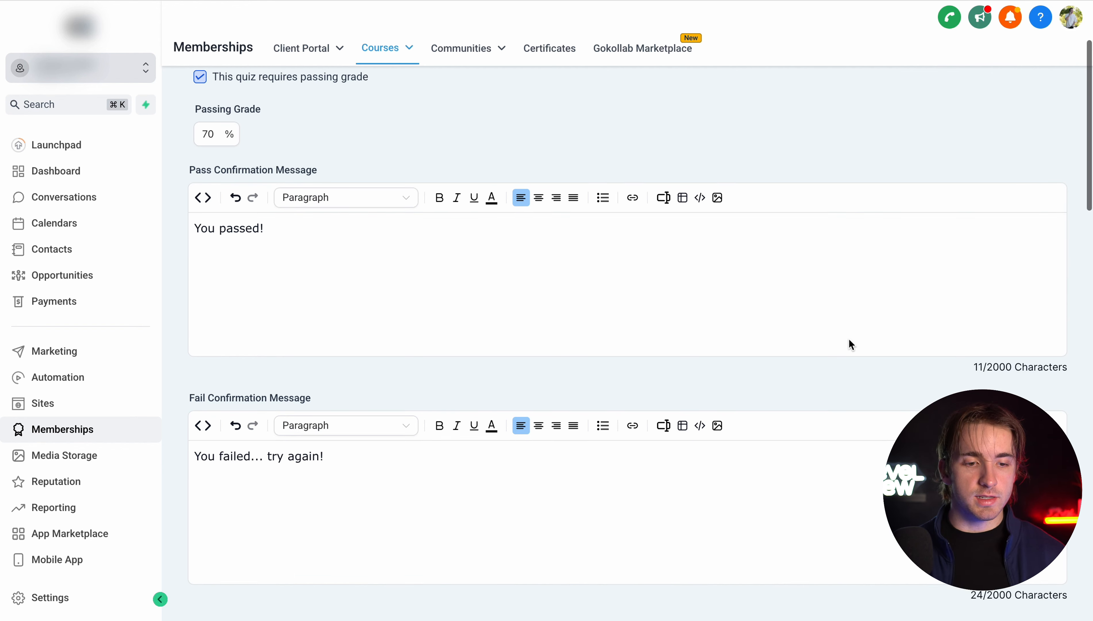
pyautogui.scroll(-6, 850, 342)
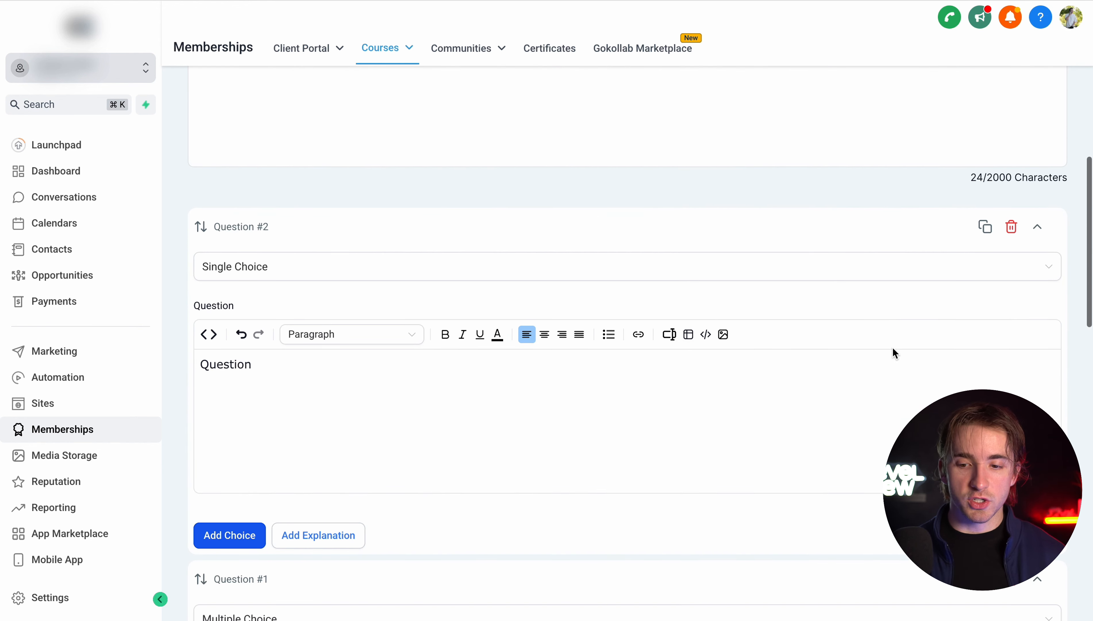
pyautogui.click(986, 226)
pyautogui.scroll(-4, 990, 231)
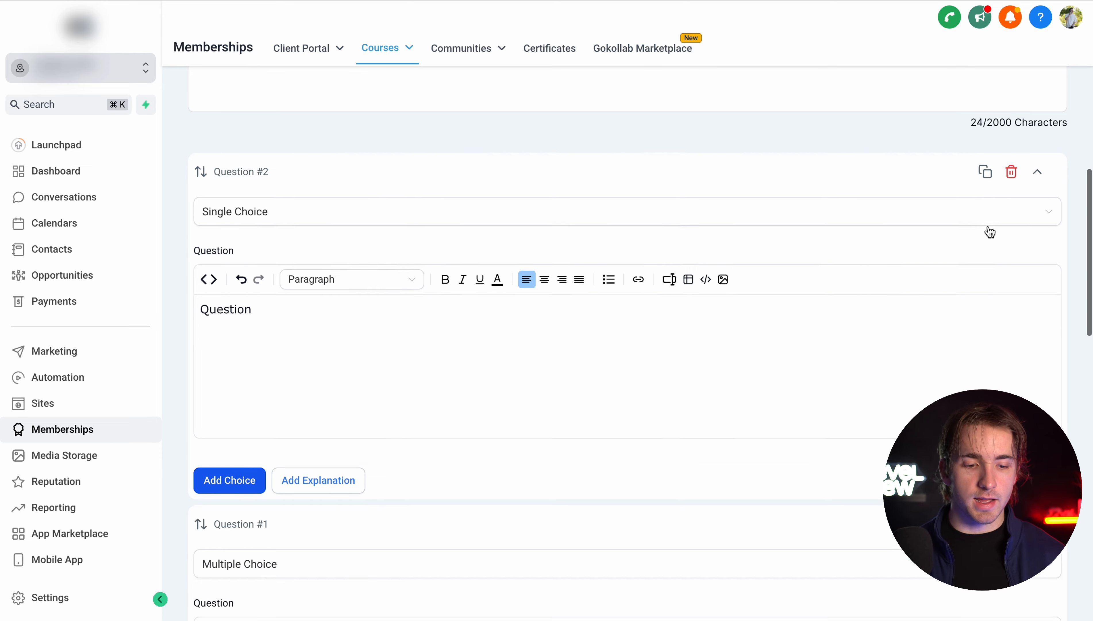
pyautogui.scroll(-12, 987, 224)
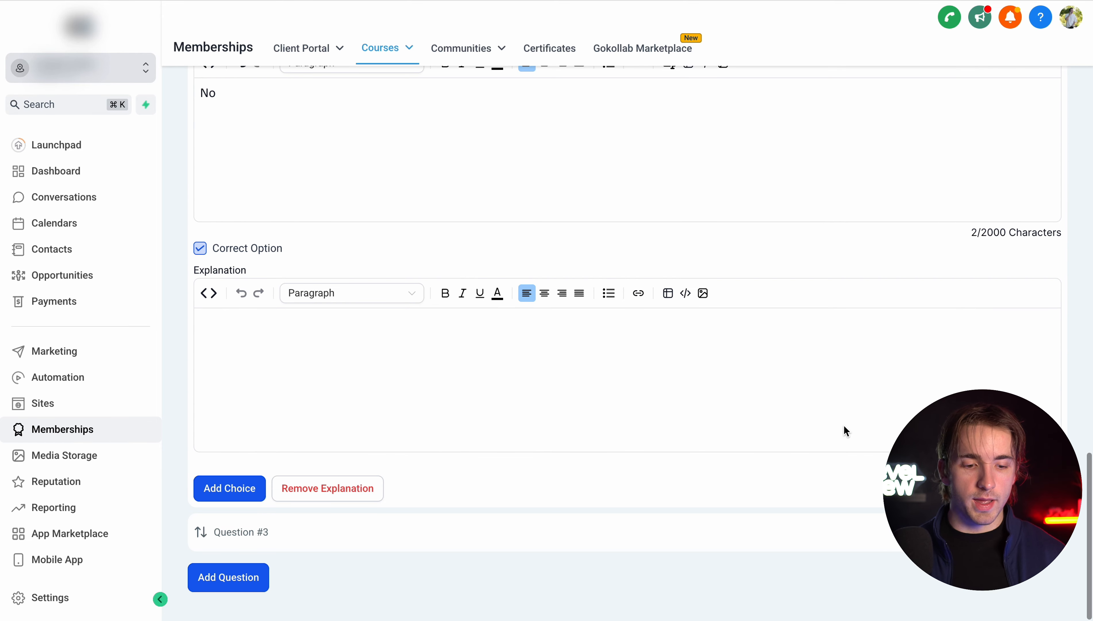
pyautogui.click(712, 527)
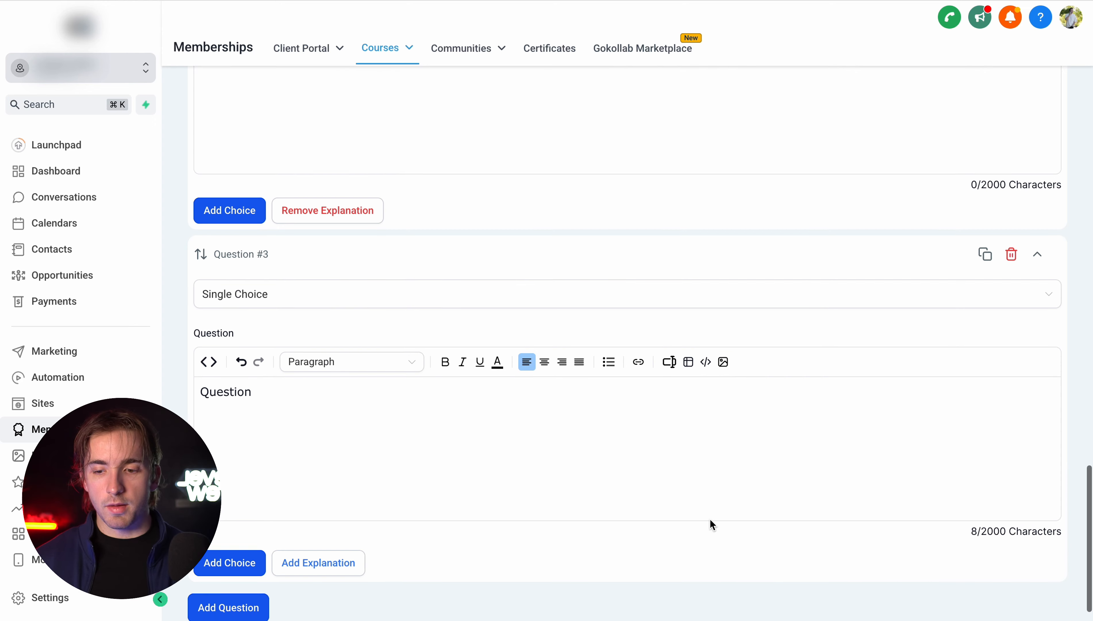
pyautogui.click(1014, 243)
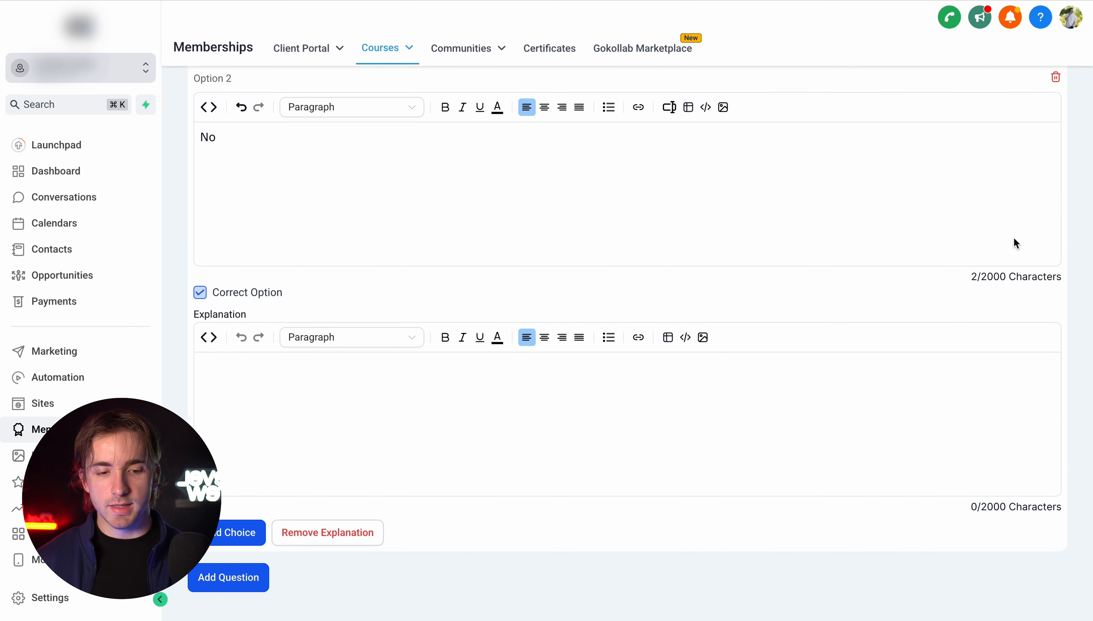
# Save the quiz and preview it as a student, selecting answer A, "Yes"
pyautogui.scroll(15, 1013, 237)
pyautogui.click(989, 104)
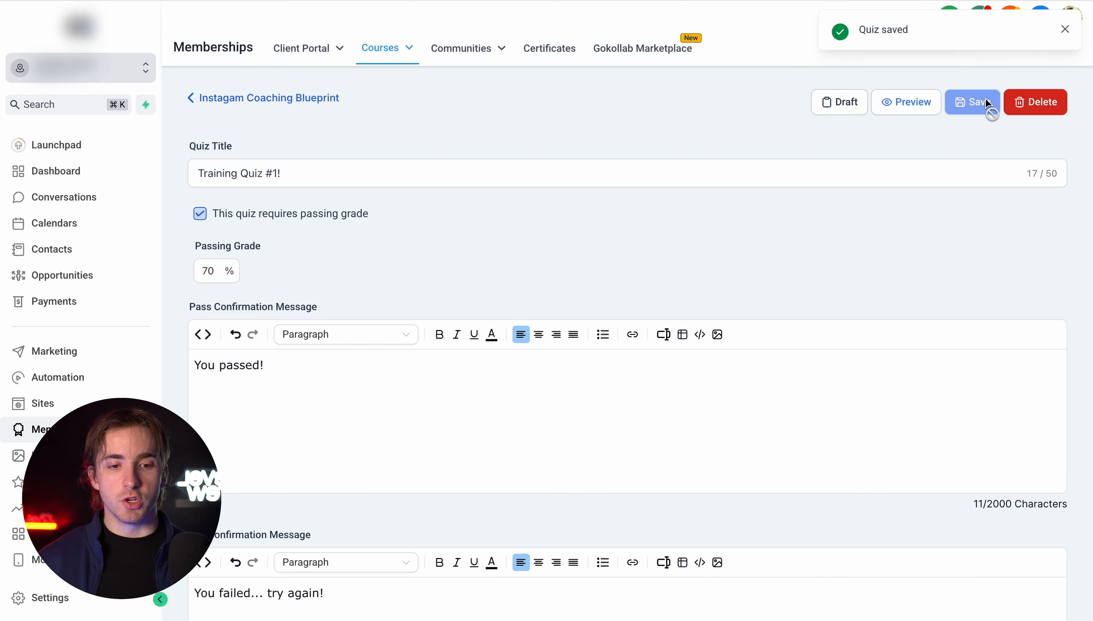
pyautogui.click(893, 101)
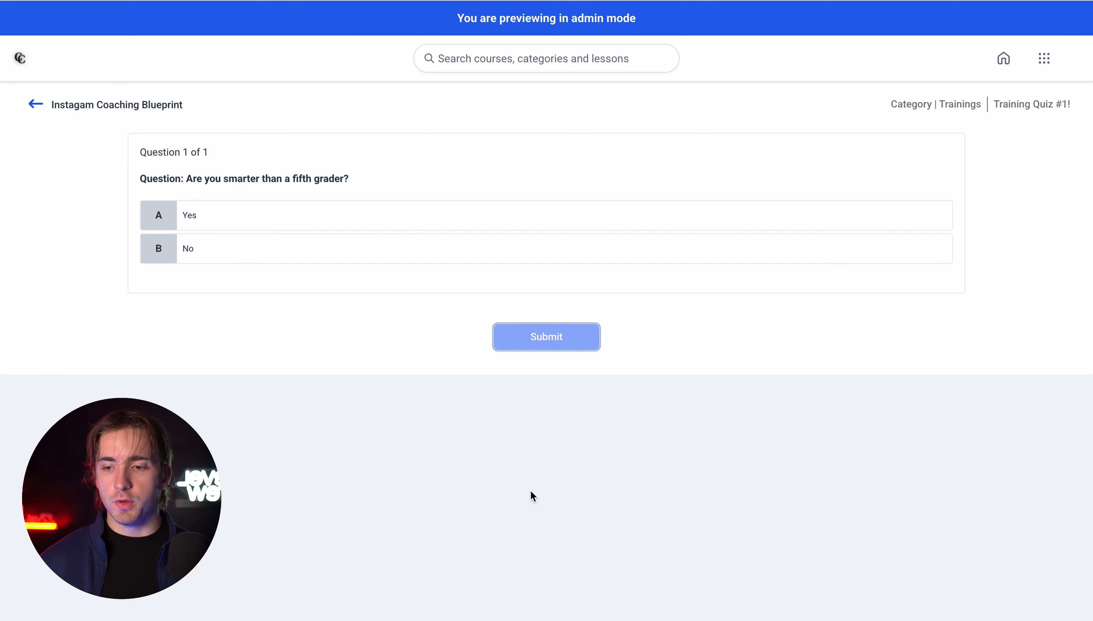
pyautogui.click(182, 220)
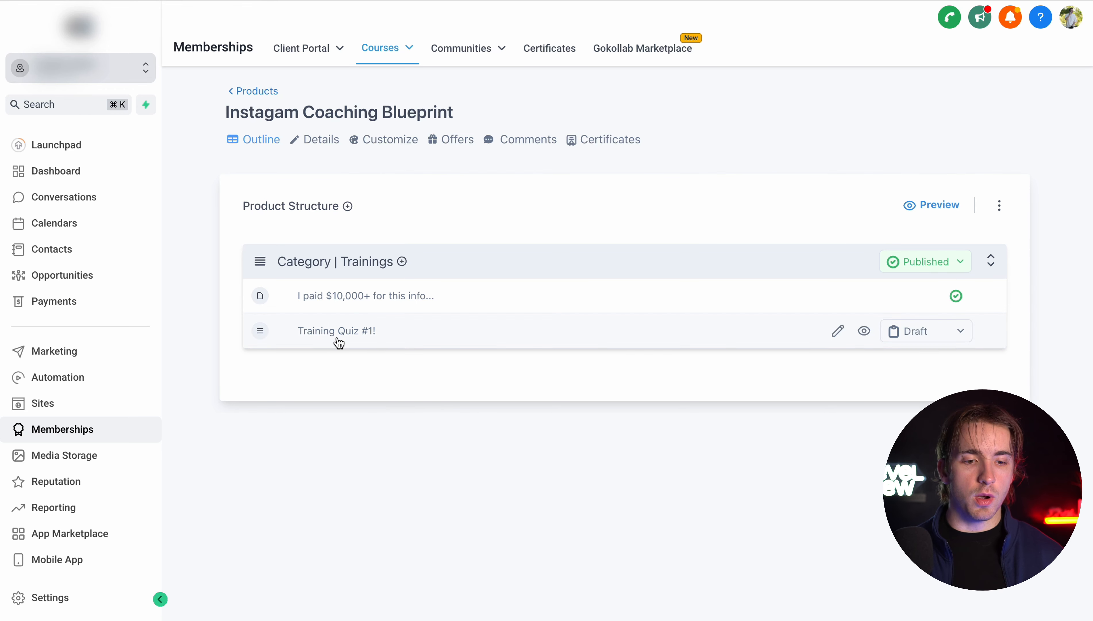
pyautogui.moveTo(262, 341)
pyautogui.mouseDown()
pyautogui.moveTo(261, 301)
pyautogui.moveTo(259, 326)
pyautogui.mouseUp()
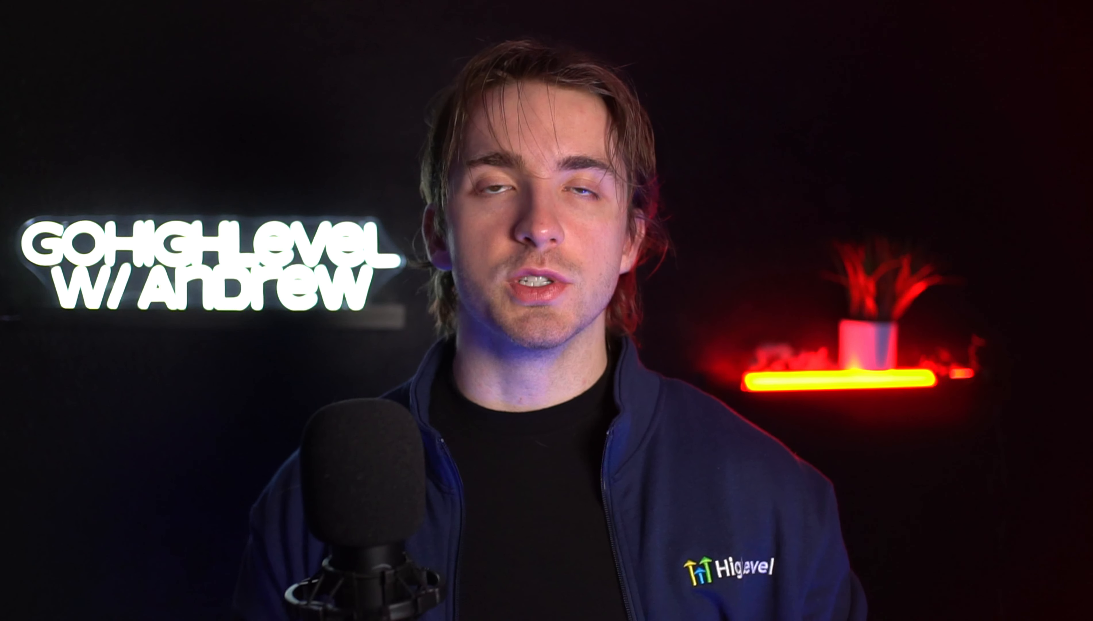